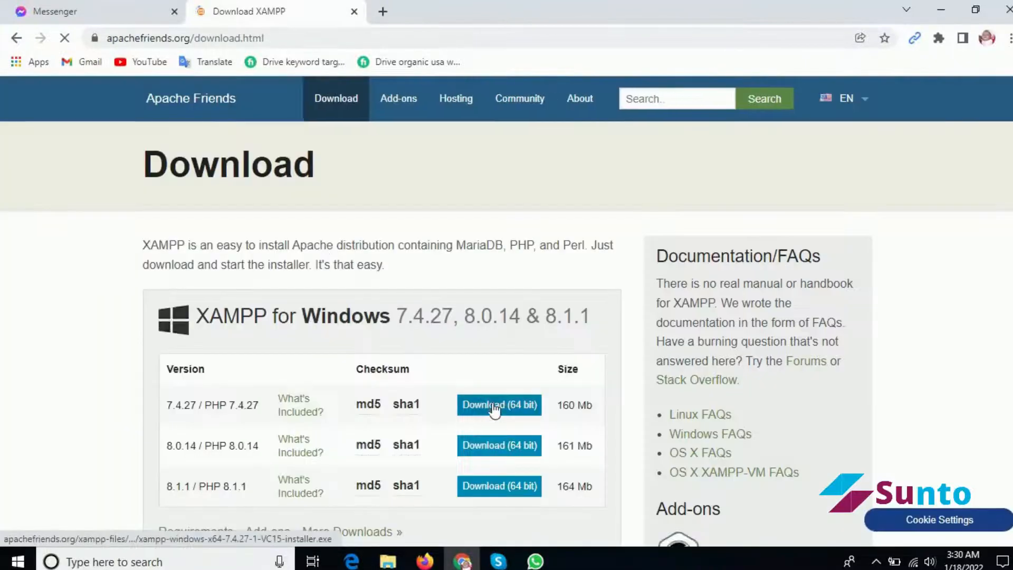
Start downloading the 64-bit XAMPP 7.4.27 installer for Windows and set it to open when done.
{"action": "left_click", "coordinate": [493, 408]}
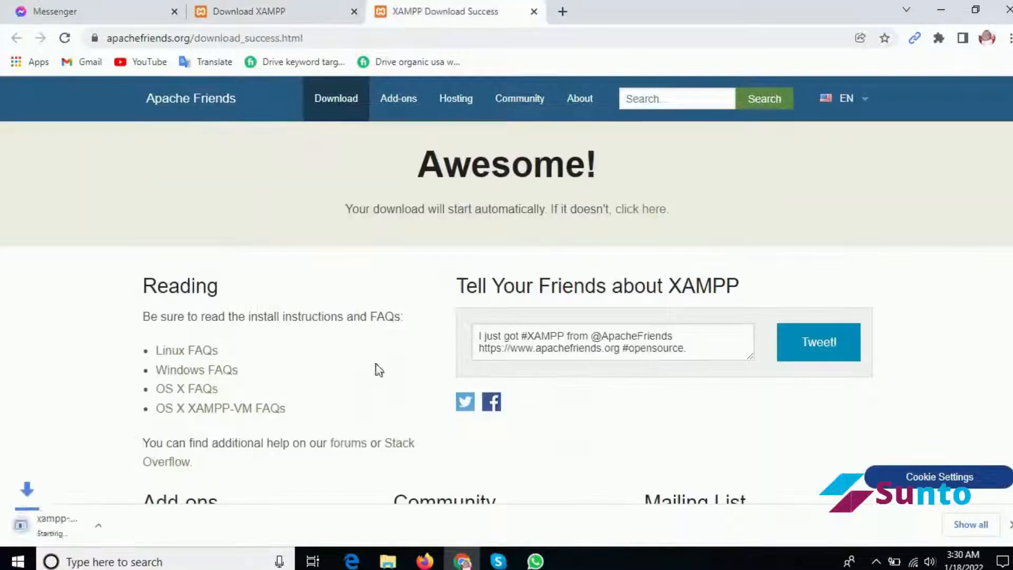
{"action": "scroll", "coordinate": [377, 369], "scroll_direction": "down", "scroll_amount": 4}
{"action": "left_click", "coordinate": [155, 522]}
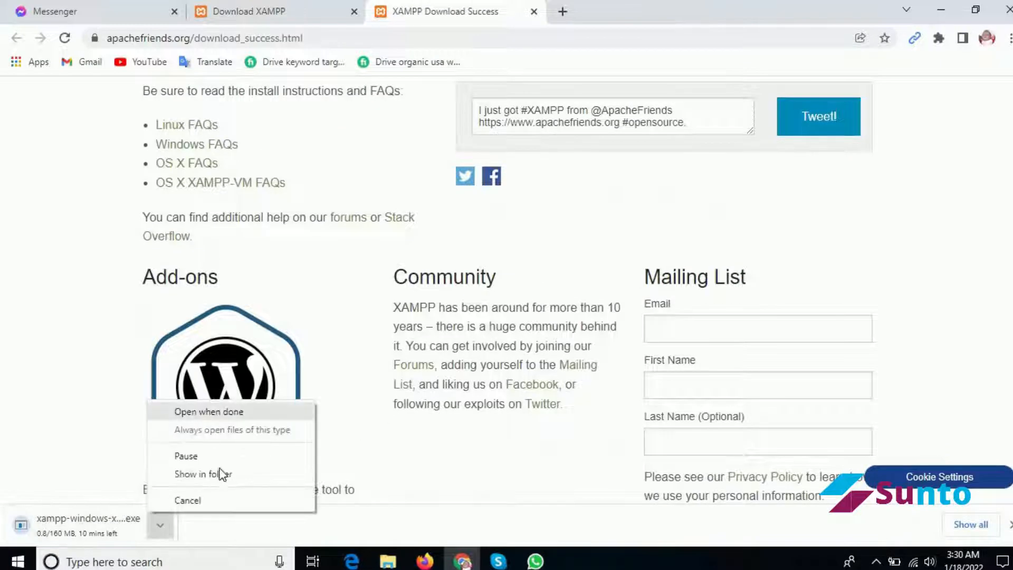
{"action": "left_click", "coordinate": [122, 526]}
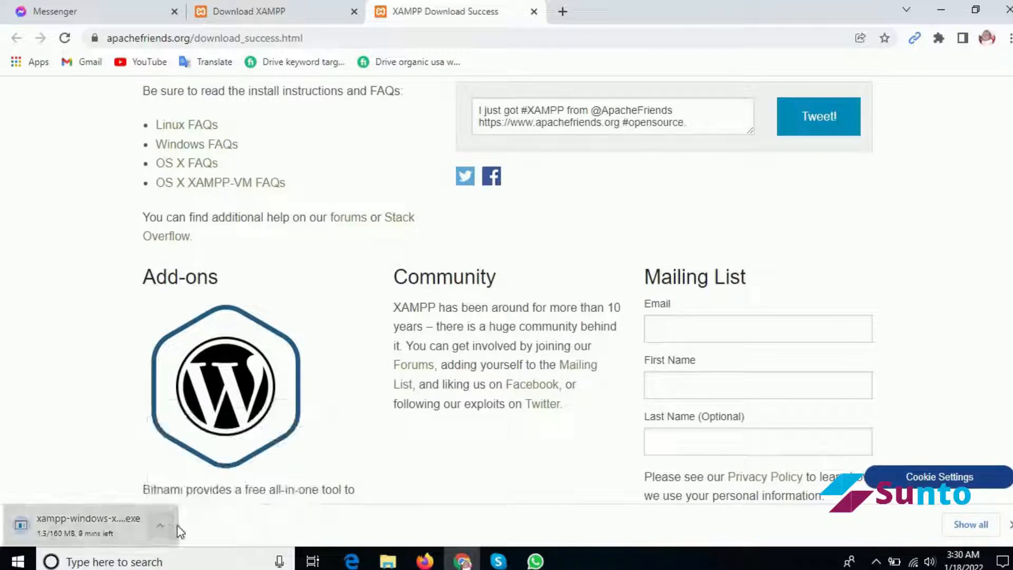
{"action": "left_click", "coordinate": [138, 526]}
{"action": "left_click", "coordinate": [159, 526]}
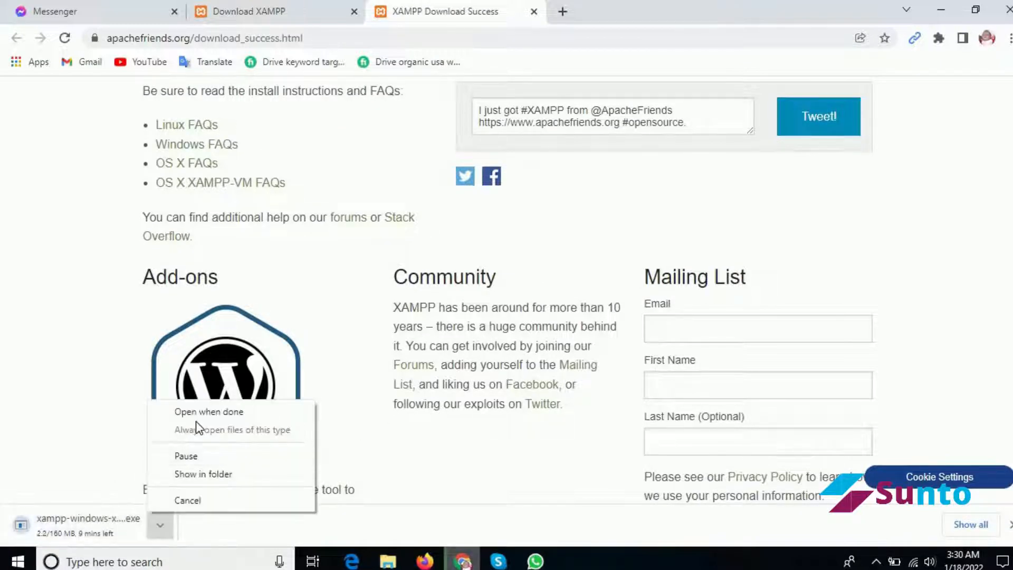
{"action": "left_click", "coordinate": [195, 416]}
Pause the installer download and start a second download of XAMPP 7.4.27 from the Apache Friends download page.
{"action": "left_click", "coordinate": [164, 534]}
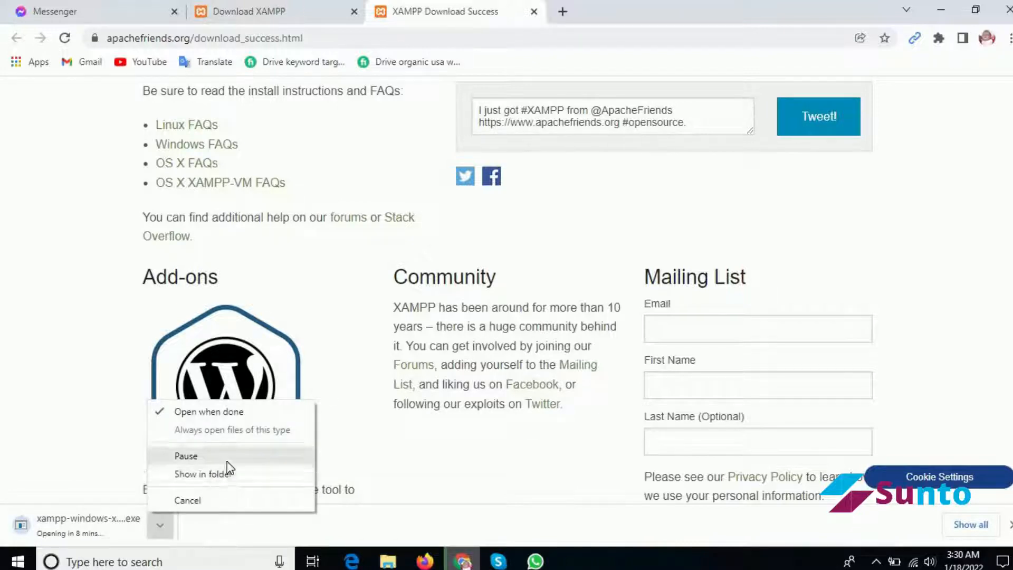
{"action": "left_click", "coordinate": [225, 460]}
{"action": "left_click", "coordinate": [294, 8]}
{"action": "scroll", "coordinate": [536, 335], "scroll_direction": "down", "scroll_amount": 4}
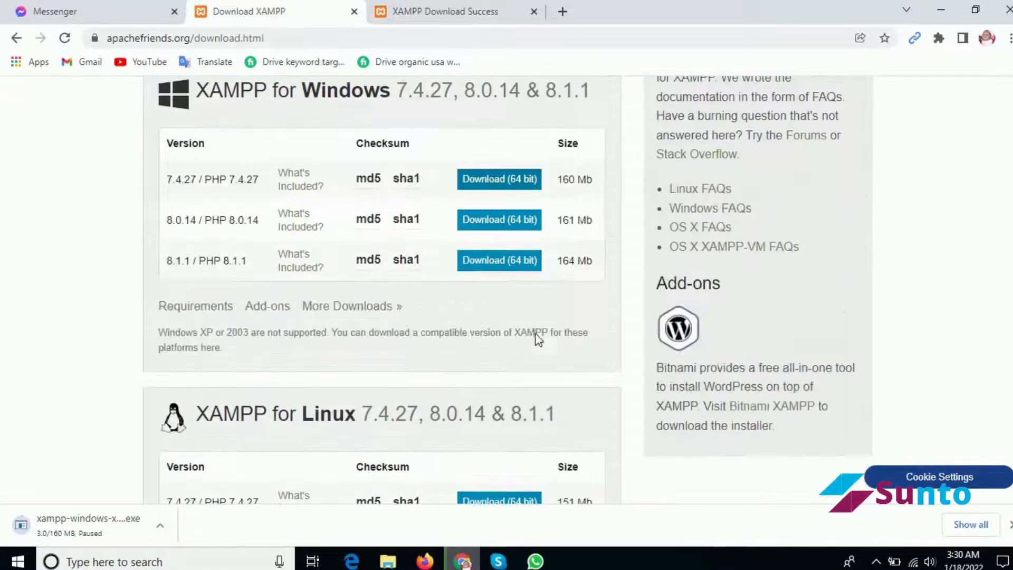
{"action": "scroll", "coordinate": [536, 334], "scroll_direction": "up", "scroll_amount": 4}
{"action": "left_click_drag", "start_coordinate": [366, 405], "coordinate": [173, 389]}
{"action": "left_click", "coordinate": [163, 389]}
{"action": "left_click", "coordinate": [518, 409]}
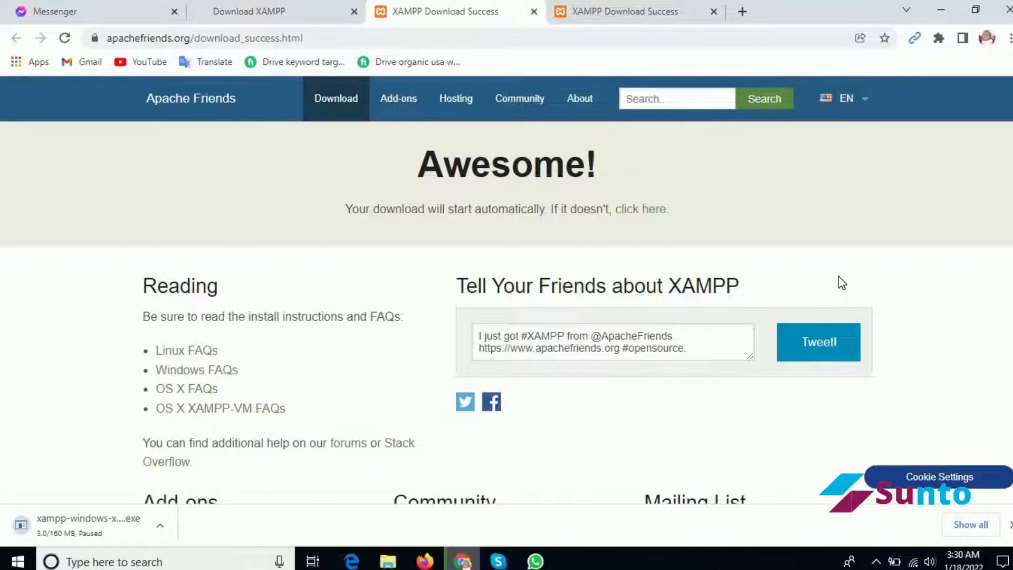
Cancel both XAMPP installer downloads and close the Downloads and XAMPP Download Success pages.
{"action": "key", "text": "ctrl+j"}
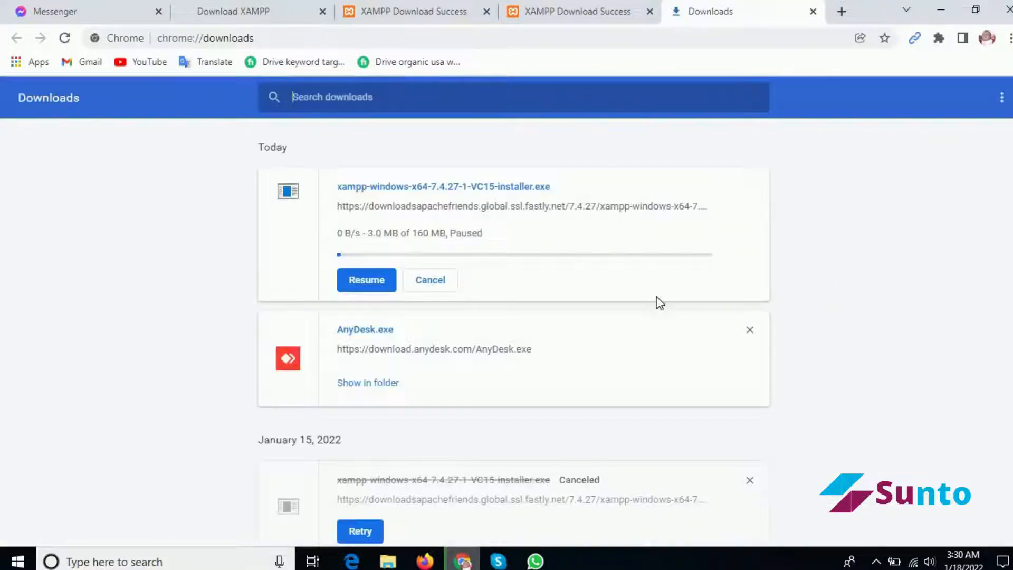
{"action": "left_click", "coordinate": [438, 281]}
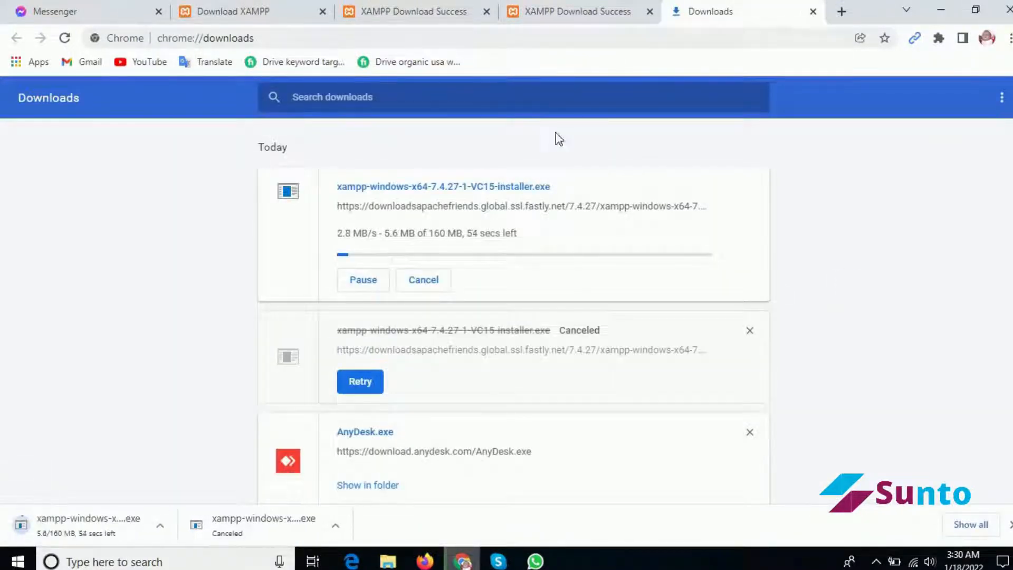
{"action": "left_click", "coordinate": [424, 281]}
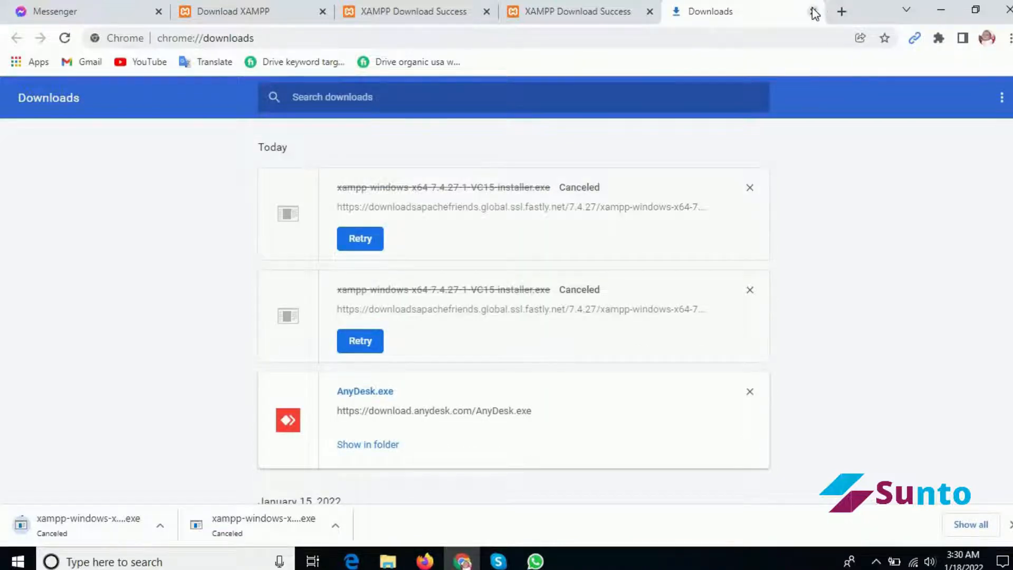
{"action": "left_click", "coordinate": [813, 12]}
{"action": "left_click", "coordinate": [715, 12]}
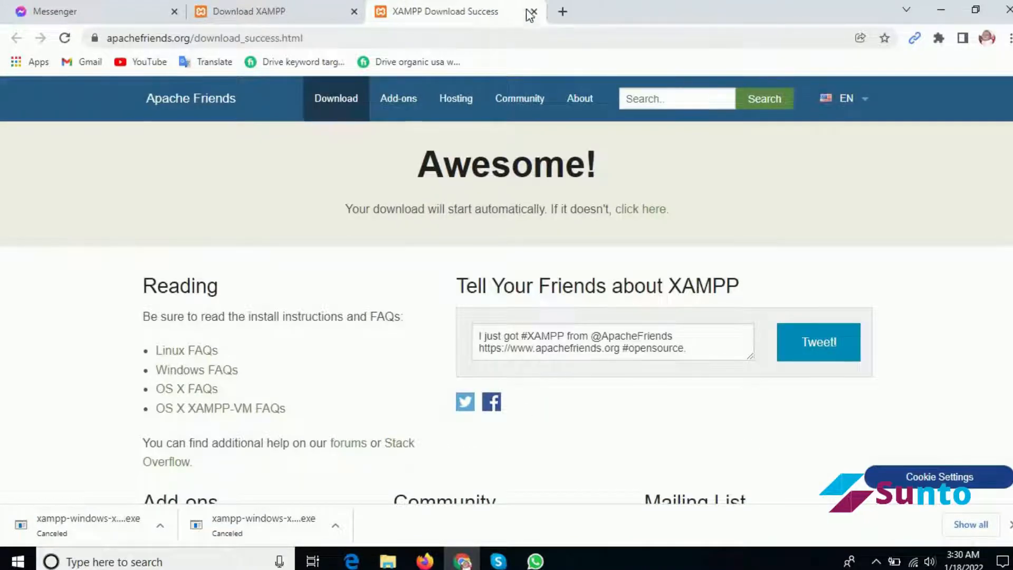
{"action": "left_click", "coordinate": [534, 11]}
Minimize the browser and launch XAMPP Control Panel by searching Windows for "xampp".
{"action": "left_click", "coordinate": [941, 10]}
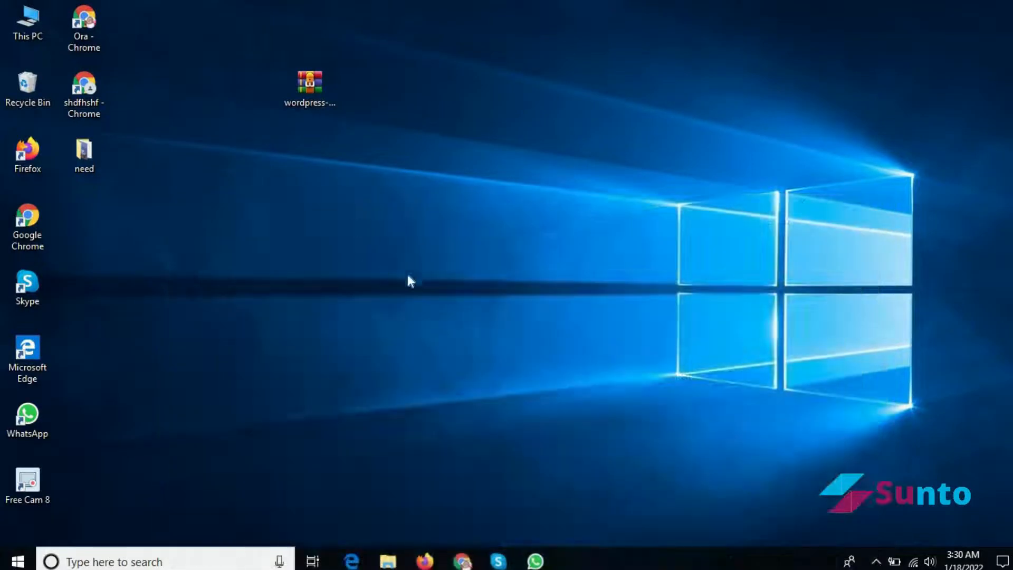
{"action": "right_click", "coordinate": [351, 220]}
{"action": "left_click", "coordinate": [182, 221]}
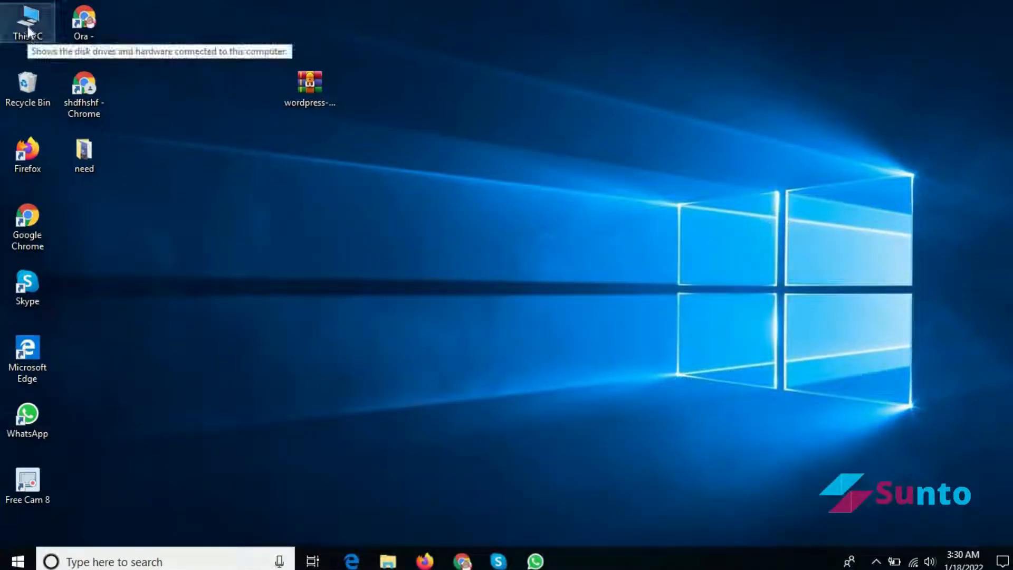
{"action": "left_click", "coordinate": [81, 563]}
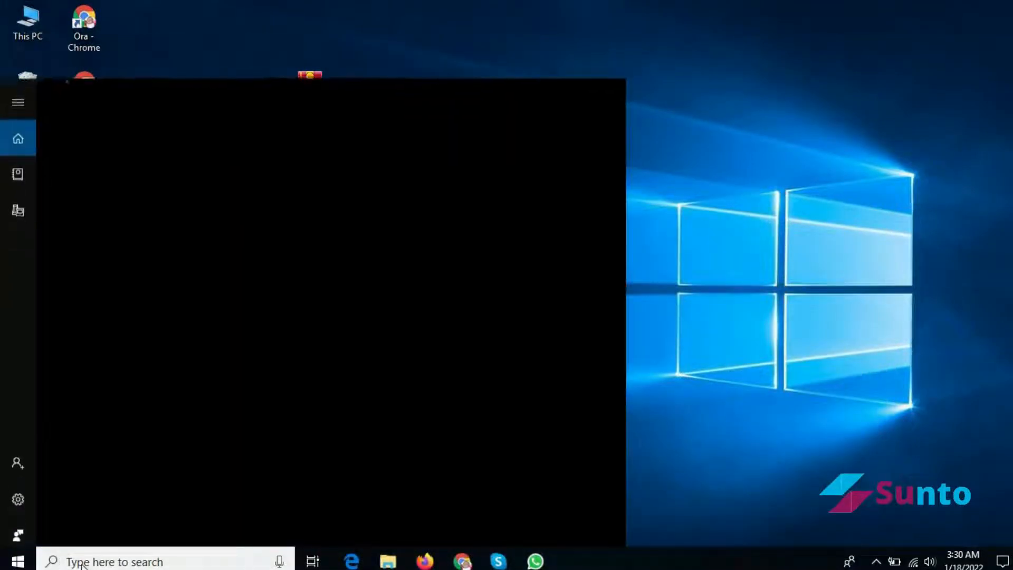
{"action": "type", "text": "xampp"}
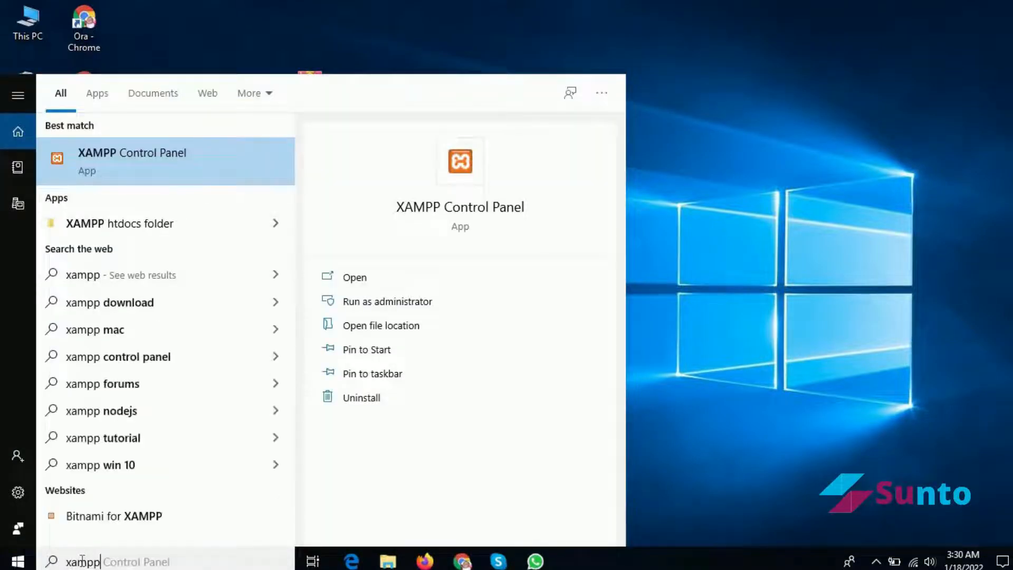
{"action": "key", "text": "Return"}
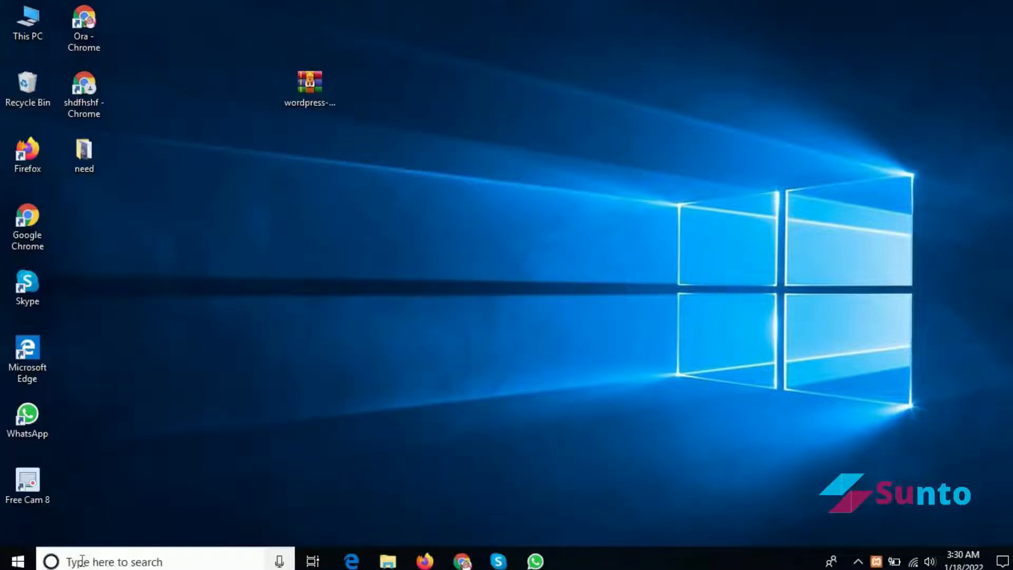
{"action": "right_click", "coordinate": [374, 260]}
{"action": "left_click", "coordinate": [425, 306]}
{"action": "right_click", "coordinate": [323, 252]}
{"action": "left_click", "coordinate": [371, 296]}
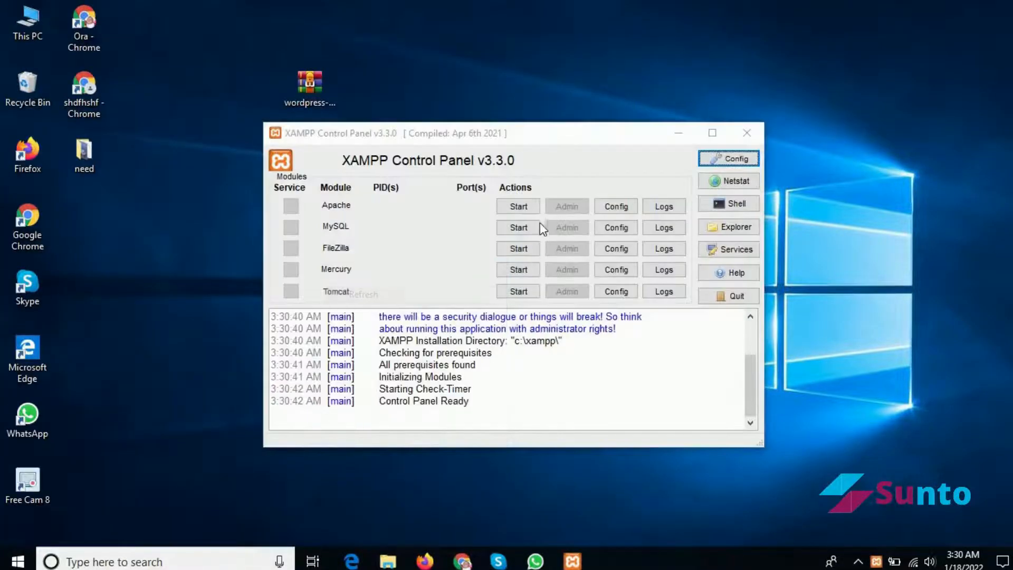
Start the Apache and MySQL modules in XAMPP Control Panel.
{"action": "left_click", "coordinate": [519, 207]}
{"action": "left_click", "coordinate": [518, 228]}
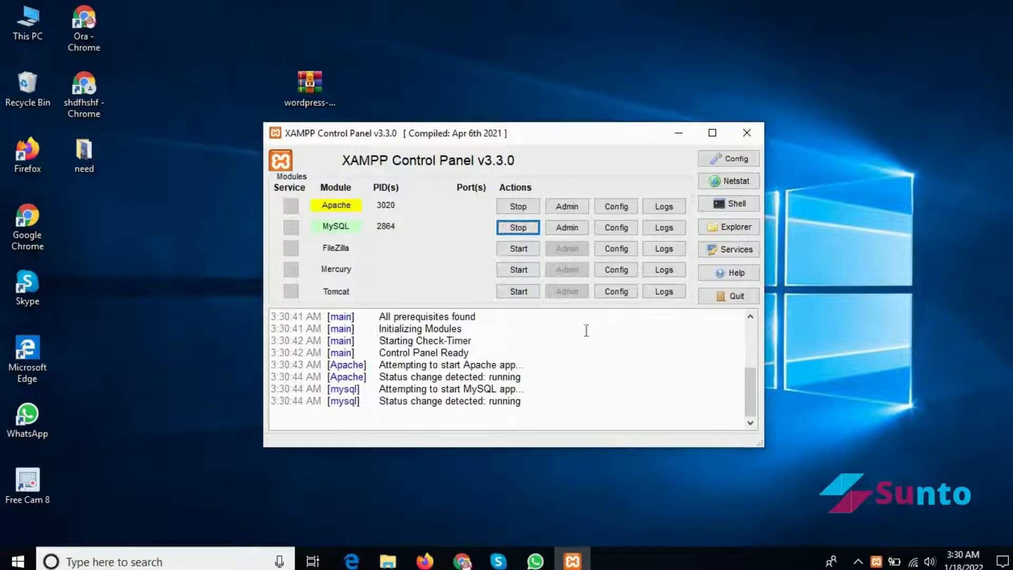
Stop the Apache module and close XAMPP Control Panel.
{"action": "left_click", "coordinate": [530, 210]}
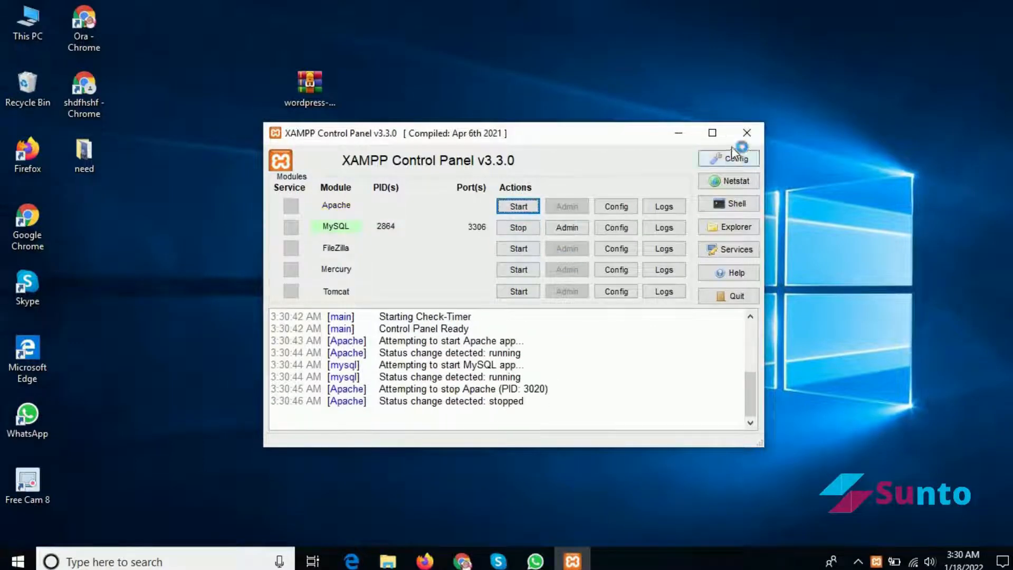
{"action": "left_click", "coordinate": [748, 133]}
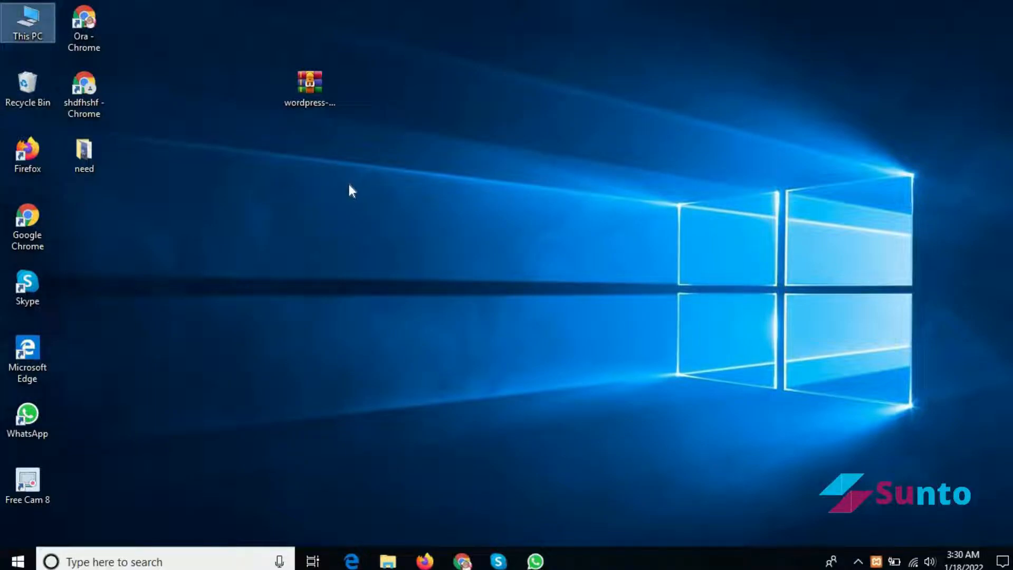
Launch the xampp-control application from the xampp folder on Local Disk (C:).
{"action": "double_click", "coordinate": [32, 37]}
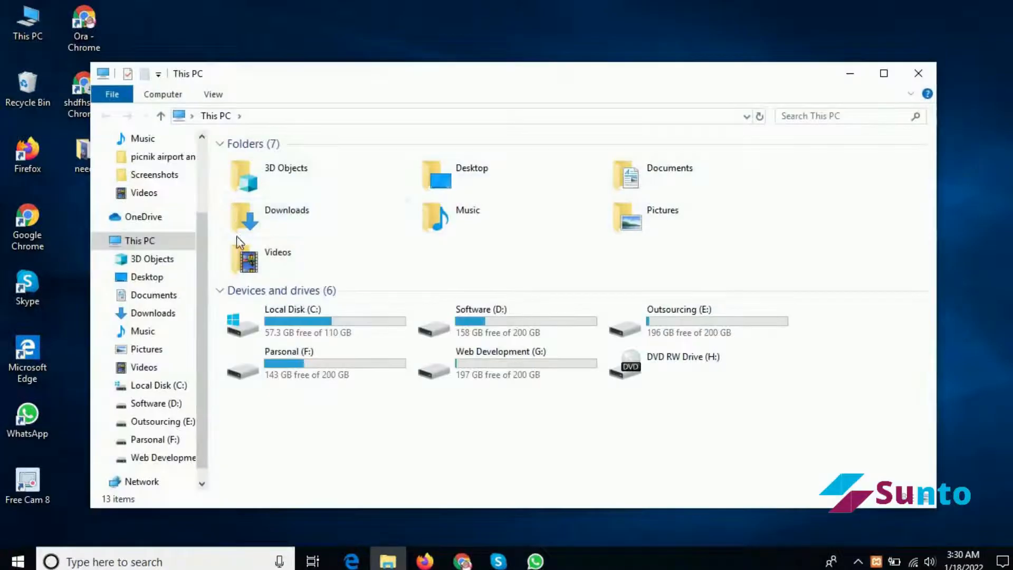
{"action": "left_click", "coordinate": [328, 329]}
{"action": "double_click", "coordinate": [329, 332]}
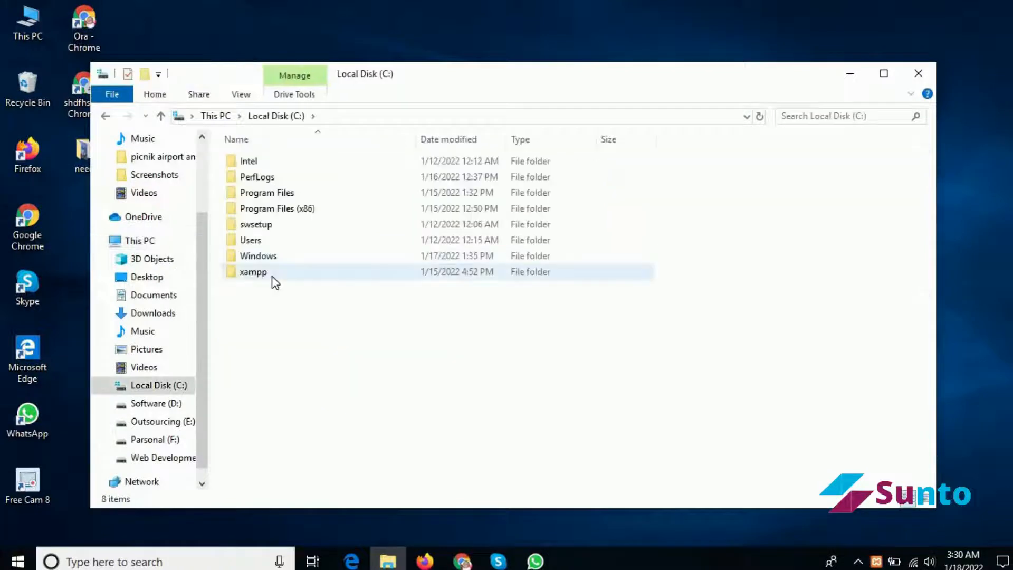
{"action": "double_click", "coordinate": [272, 275]}
{"action": "scroll", "coordinate": [312, 425], "scroll_direction": "down", "scroll_amount": 10}
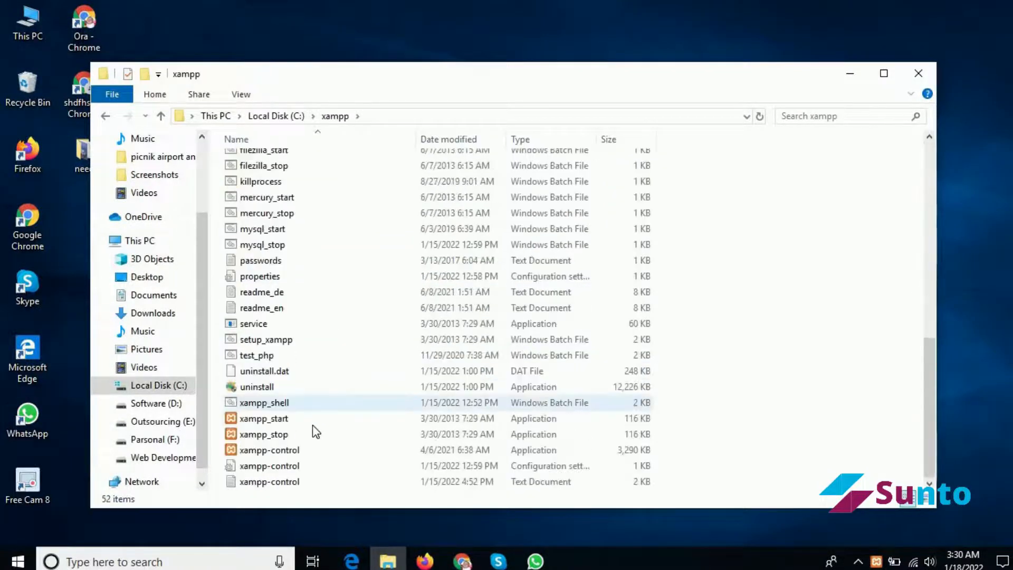
{"action": "left_click", "coordinate": [286, 451]}
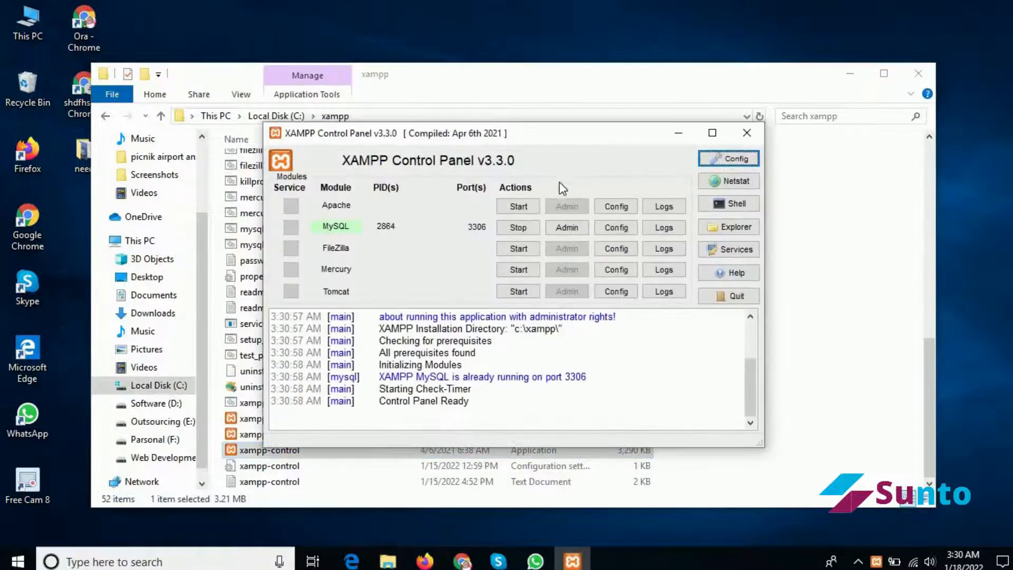
Start the Apache module and minimize both XAMPP Control Panel and the xampp folder window.
{"action": "left_click", "coordinate": [516, 208]}
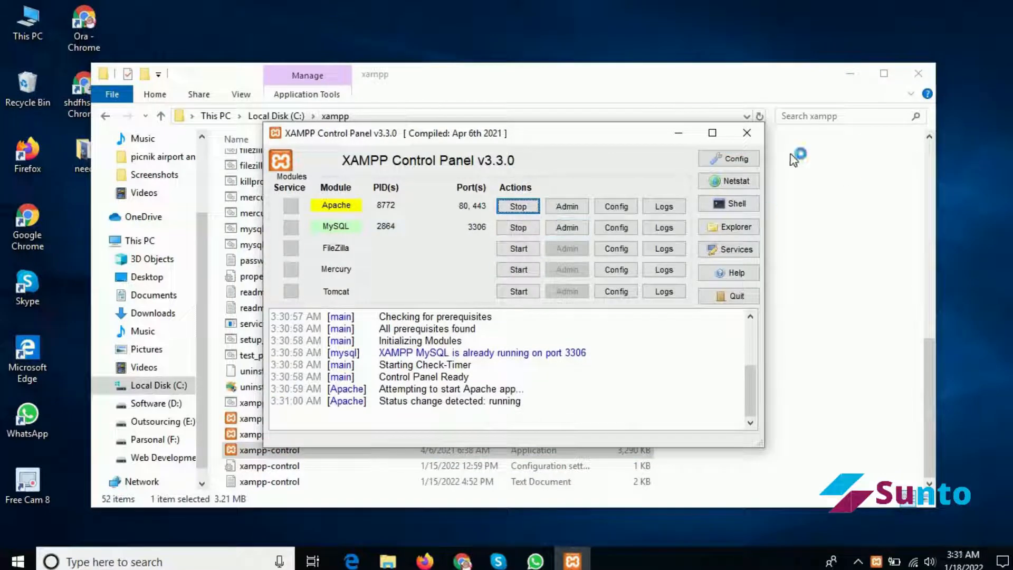
{"action": "left_click", "coordinate": [678, 133]}
{"action": "left_click", "coordinate": [850, 74]}
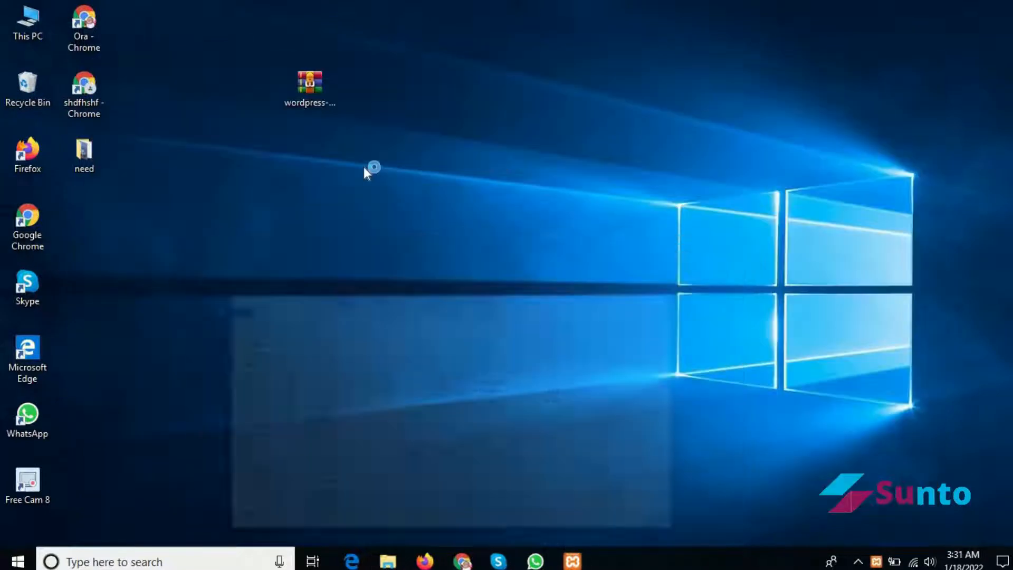
{"action": "right_click", "coordinate": [364, 166]}
{"action": "left_click", "coordinate": [411, 211]}
Switch to Chrome and open wordpress.org in a new tab.
{"action": "left_click", "coordinate": [461, 561]}
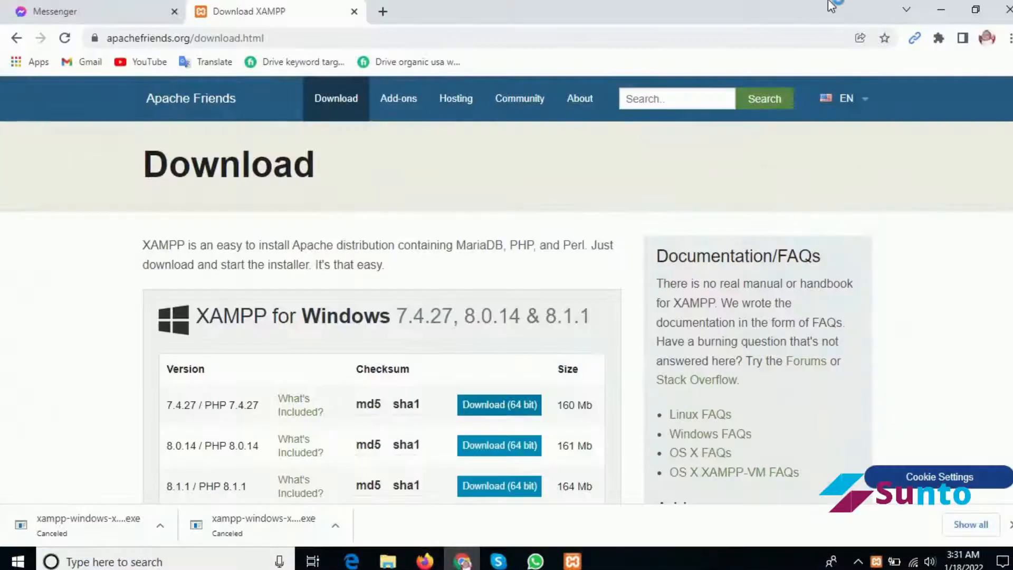
{"action": "left_click", "coordinate": [388, 12]}
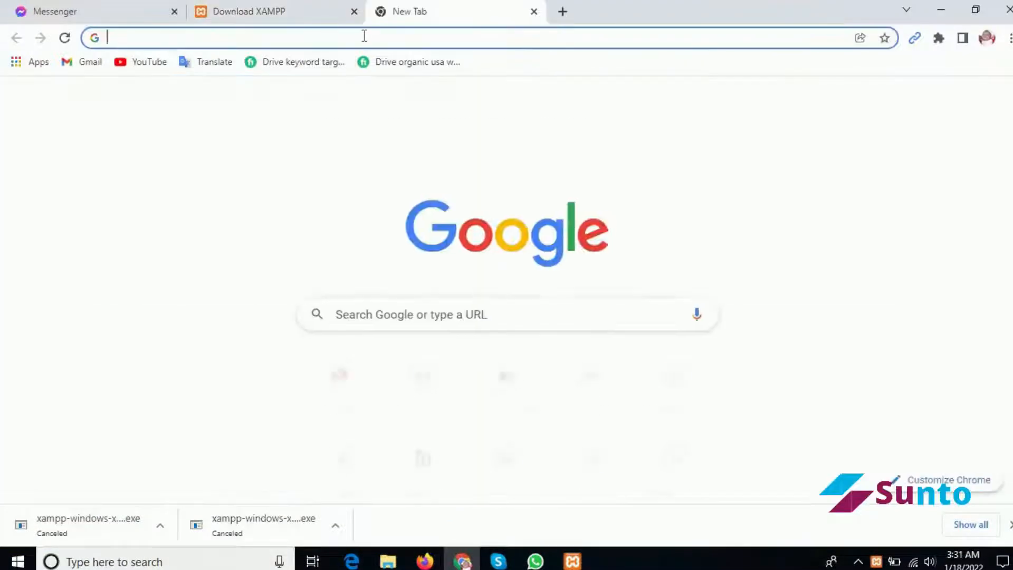
{"action": "left_click", "coordinate": [364, 36]}
{"action": "type", "text": "windo"}
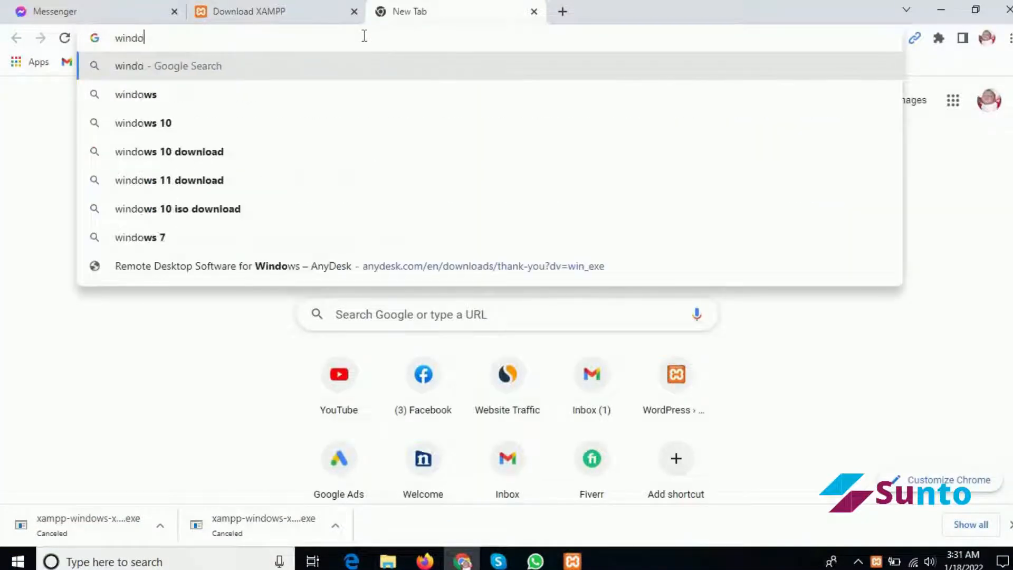
{"action": "key", "text": "BackSpace"}
{"action": "key", "text": "BackSpace"}
{"action": "key", "text": "BackSpace"}
{"action": "key", "text": "BackSpace"}
{"action": "key", "text": "BackSpace"}
{"action": "type", "text": "wordpre"}
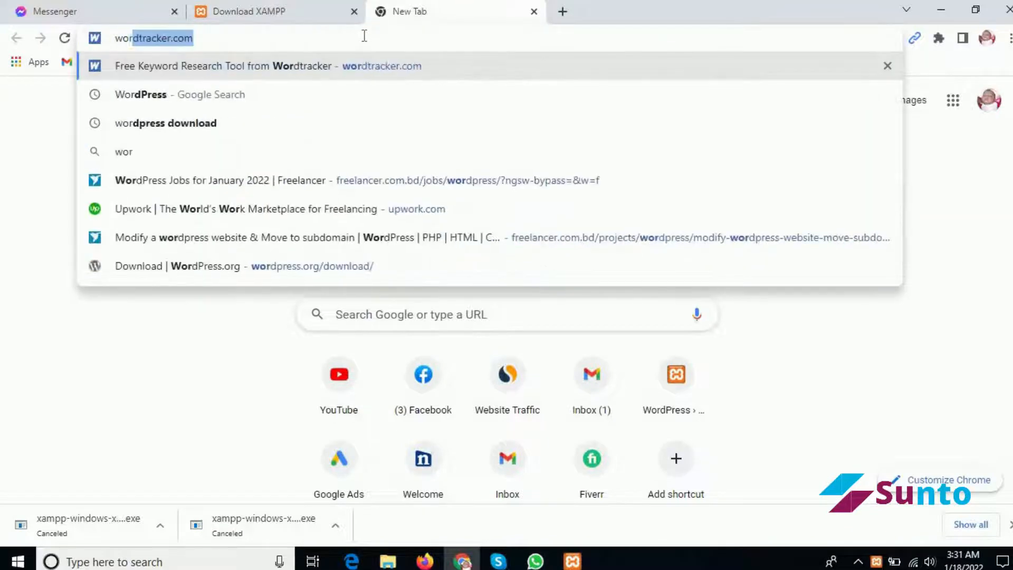
{"action": "type", "text": "ss.org"}
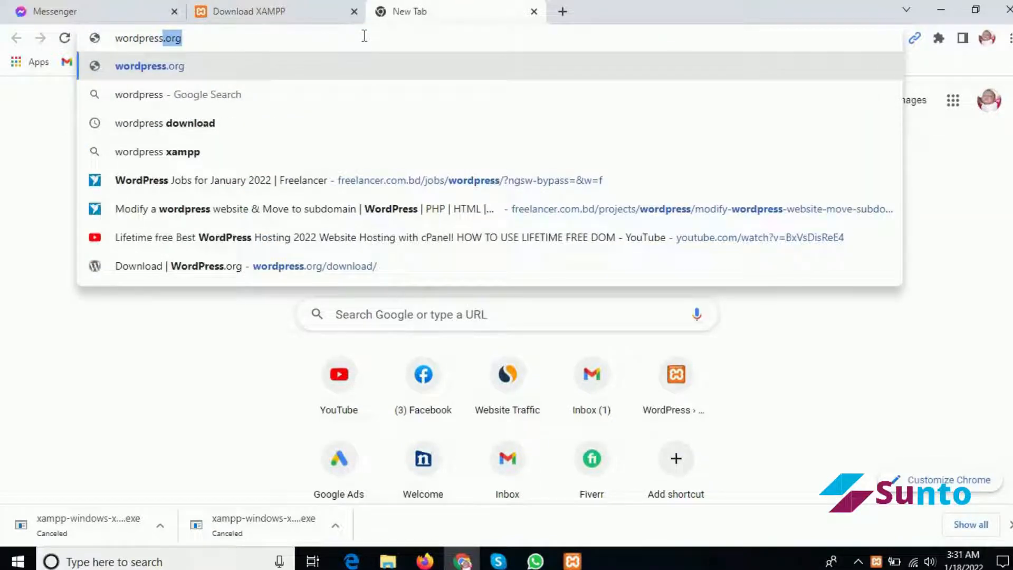
{"action": "key", "text": "Return"}
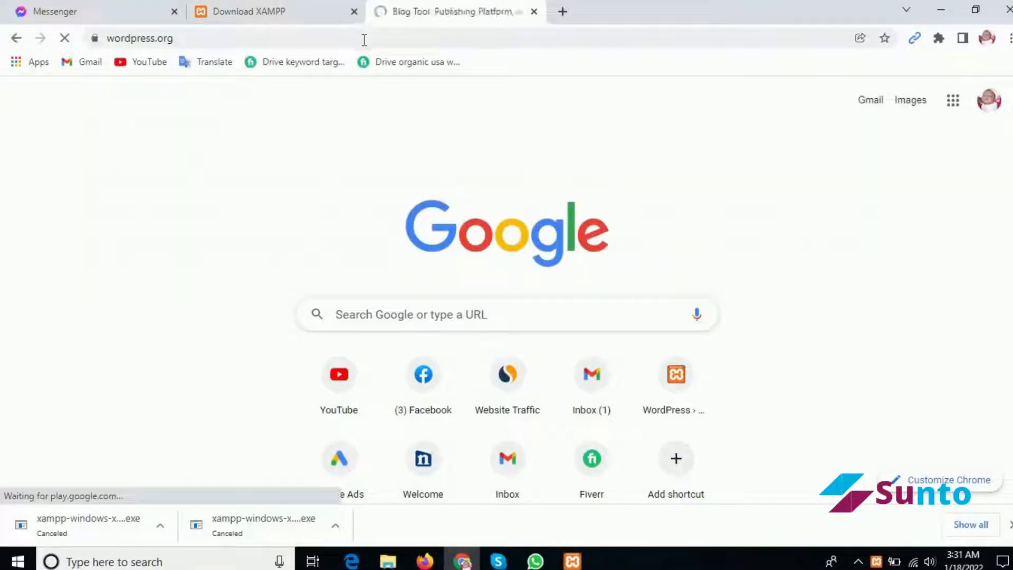
Start the WordPress 5.8.3 zip download from the wordpress.org download page and pause it.
{"action": "scroll", "coordinate": [528, 300], "scroll_direction": "down", "scroll_amount": 10}
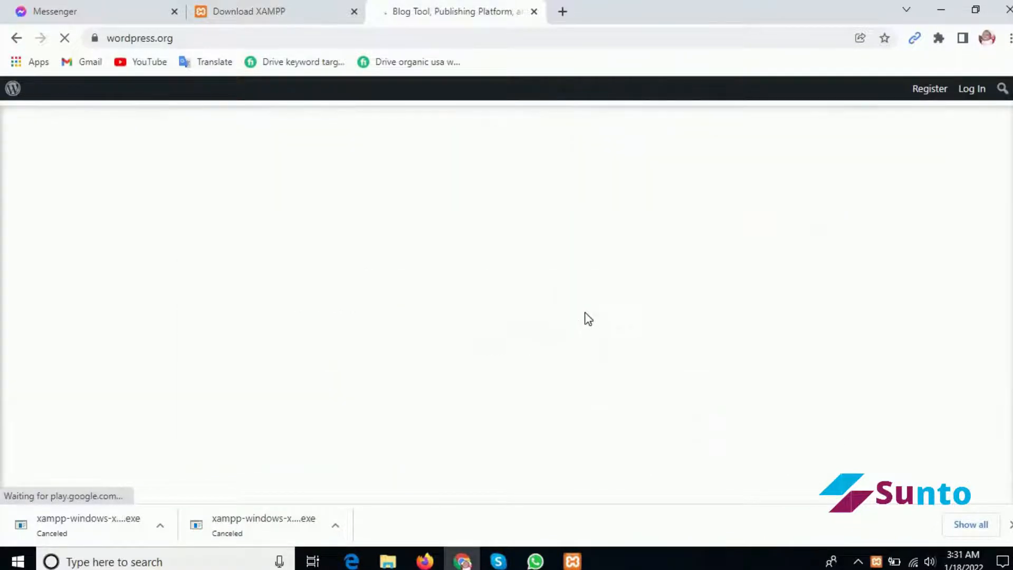
{"action": "scroll", "coordinate": [584, 309], "scroll_direction": "up", "scroll_amount": 10}
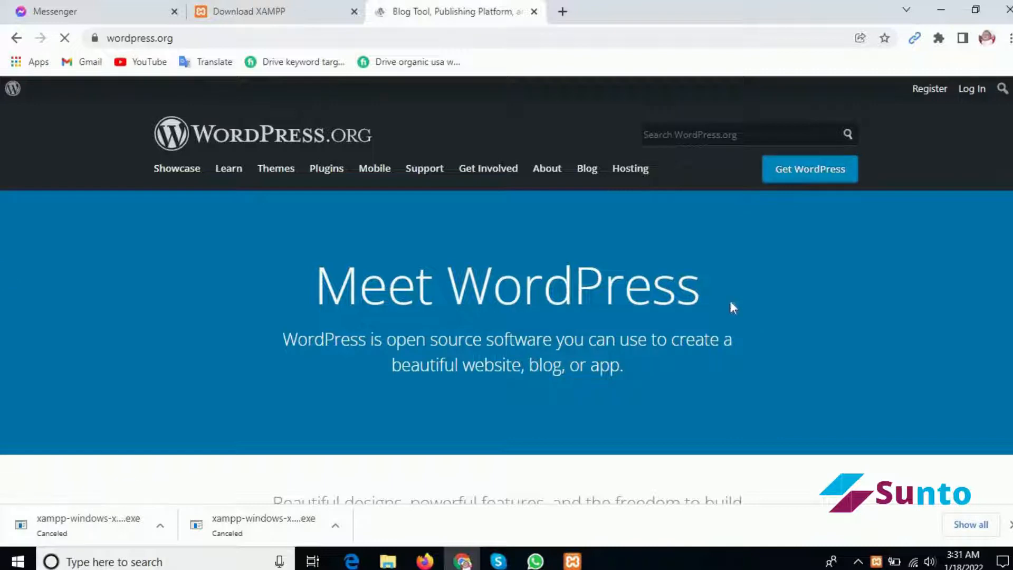
{"action": "scroll", "coordinate": [491, 333], "scroll_direction": "down", "scroll_amount": 5}
{"action": "scroll", "coordinate": [542, 299], "scroll_direction": "down", "scroll_amount": 10}
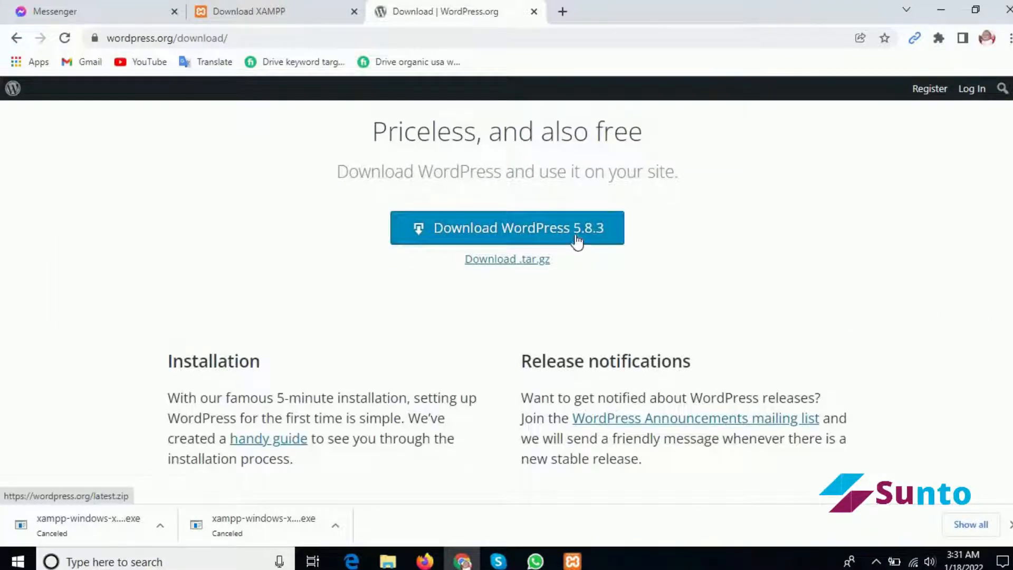
{"action": "left_click", "coordinate": [577, 241]}
{"action": "left_click", "coordinate": [699, 121]}
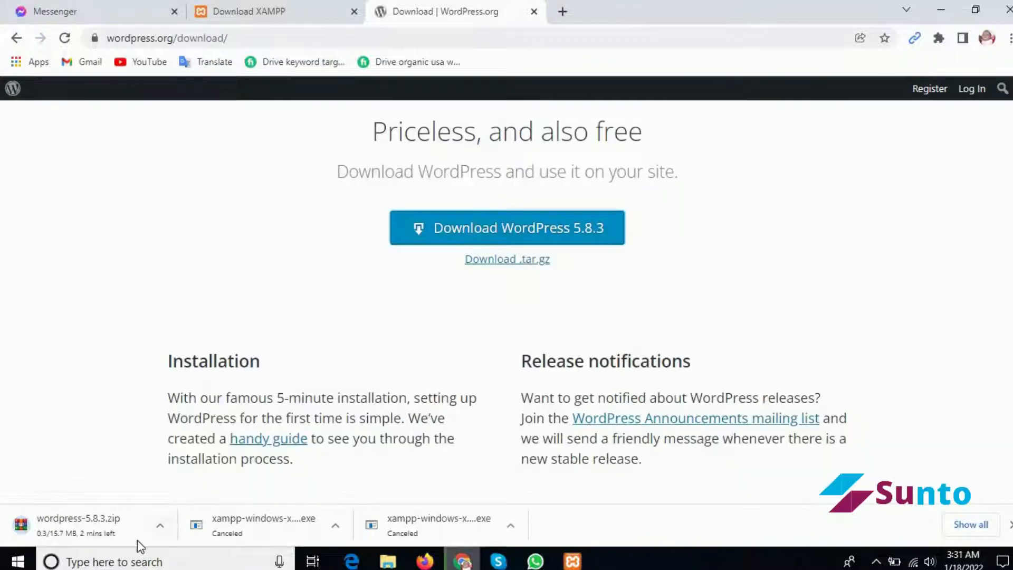
{"action": "left_click", "coordinate": [161, 526]}
{"action": "left_click", "coordinate": [216, 457]}
{"action": "left_click", "coordinate": [327, 9]}
{"action": "left_click", "coordinate": [384, 10]}
{"action": "left_click", "coordinate": [317, 9]}
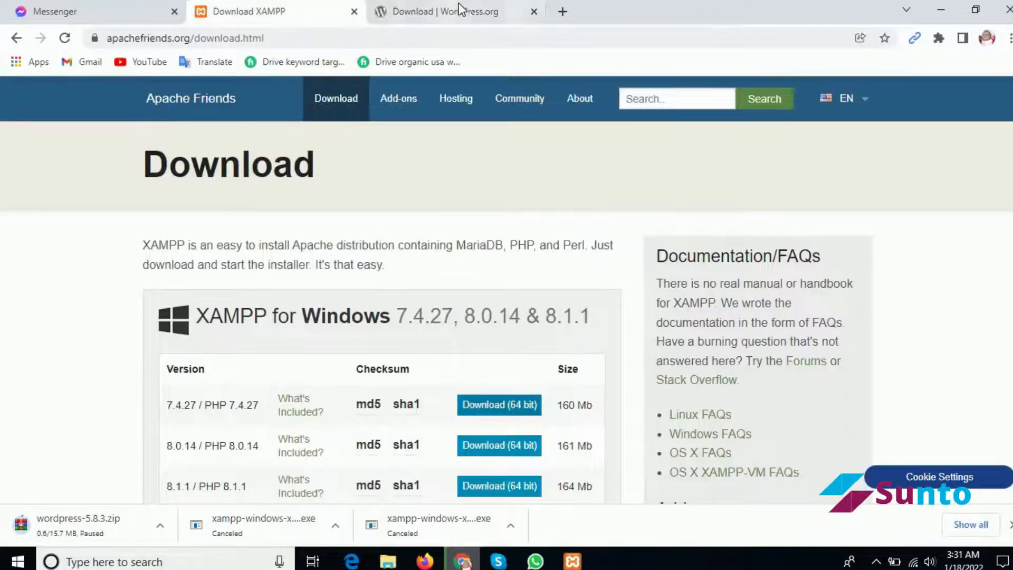
{"action": "left_click", "coordinate": [464, 9]}
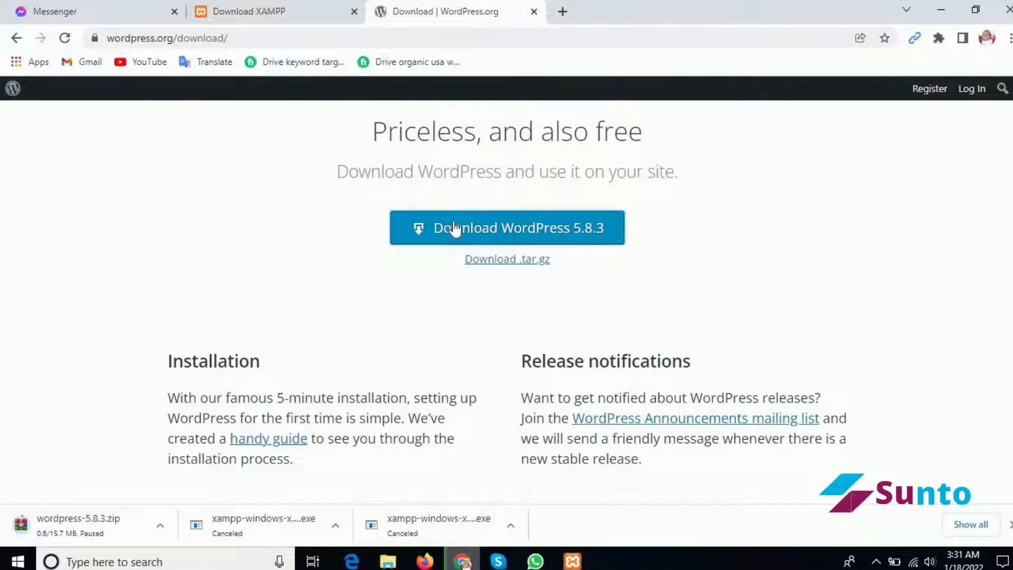
{"action": "left_click", "coordinate": [350, 11]}
{"action": "left_click", "coordinate": [391, 9]}
{"action": "left_click", "coordinate": [343, 9]}
{"action": "left_click", "coordinate": [468, 10]}
{"action": "scroll", "coordinate": [501, 352], "scroll_direction": "up", "scroll_amount": 15}
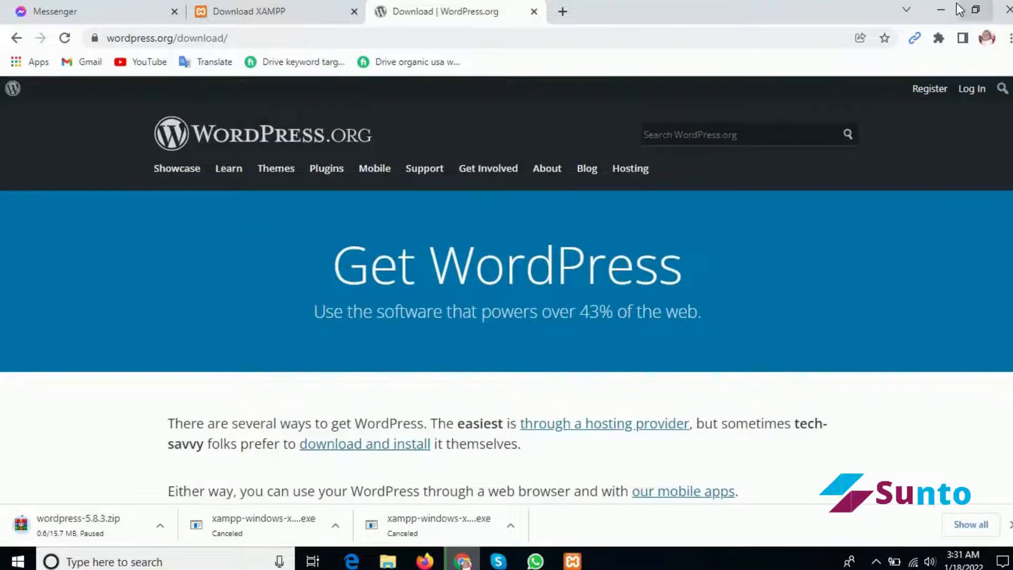
Minimize Chrome and place the wordpress archive beneath the need folder on the desktop, refreshing the desktop.
{"action": "left_click", "coordinate": [940, 9]}
{"action": "right_click", "coordinate": [482, 126]}
{"action": "left_click", "coordinate": [501, 170]}
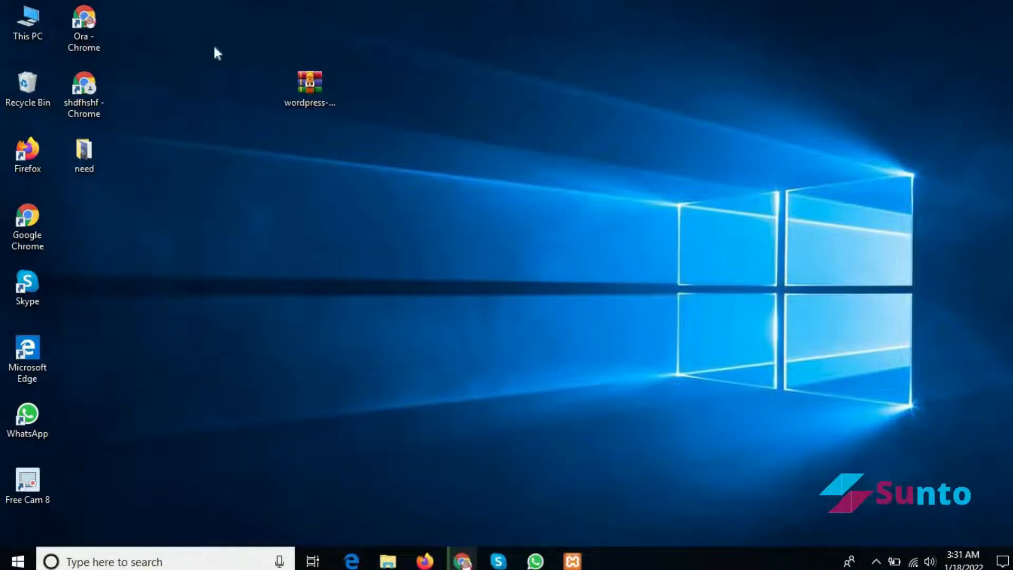
{"action": "left_click_drag", "start_coordinate": [430, 149], "coordinate": [131, 216]}
{"action": "right_click", "coordinate": [280, 195]}
{"action": "left_click", "coordinate": [306, 240]}
{"action": "right_click", "coordinate": [244, 203]}
{"action": "left_click", "coordinate": [258, 248]}
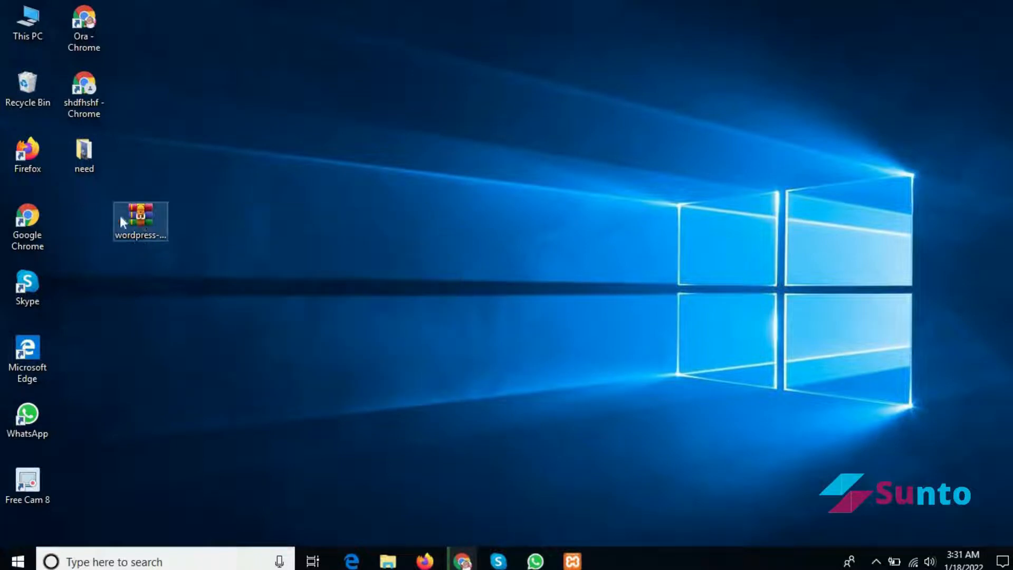
{"action": "right_click", "coordinate": [305, 201]}
{"action": "left_click", "coordinate": [338, 246]}
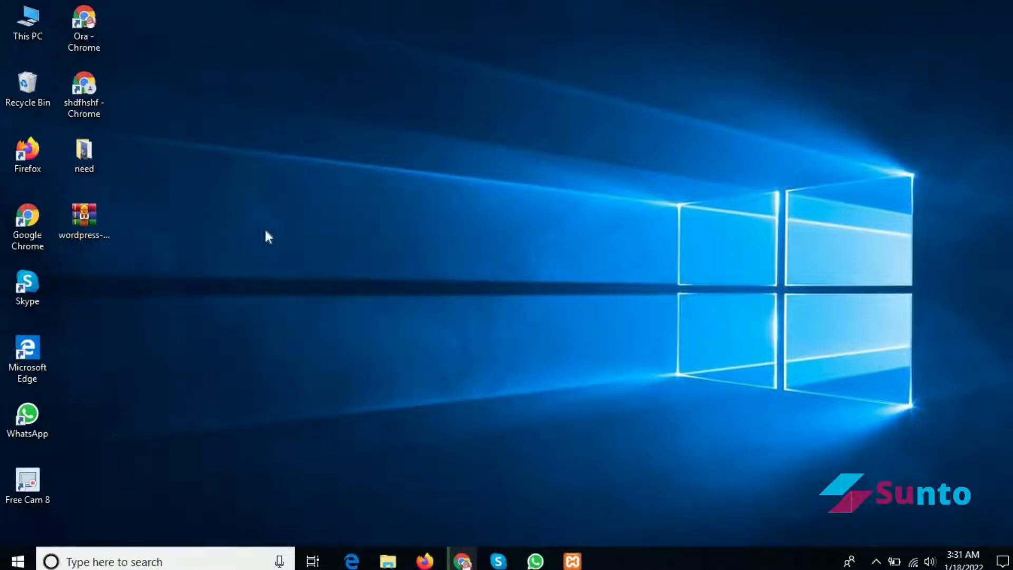
{"action": "right_click", "coordinate": [215, 203]}
{"action": "left_click", "coordinate": [235, 249]}
Copy the wordpress-5.7.2 archive from the desktop and go to Local Disk (C:) in File Explorer.
{"action": "right_click", "coordinate": [91, 214]}
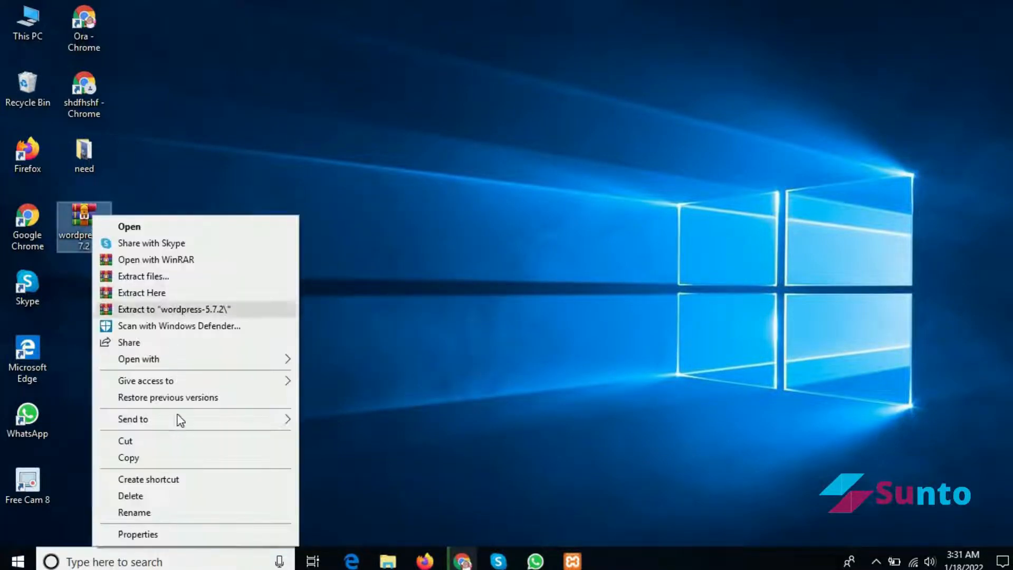
{"action": "left_click", "coordinate": [154, 457]}
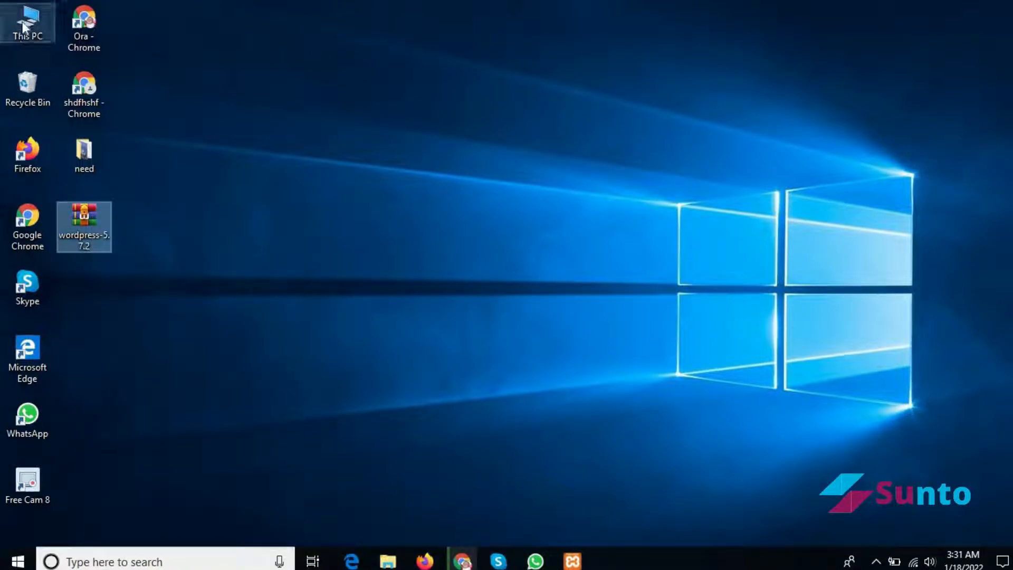
{"action": "left_click", "coordinate": [388, 561]}
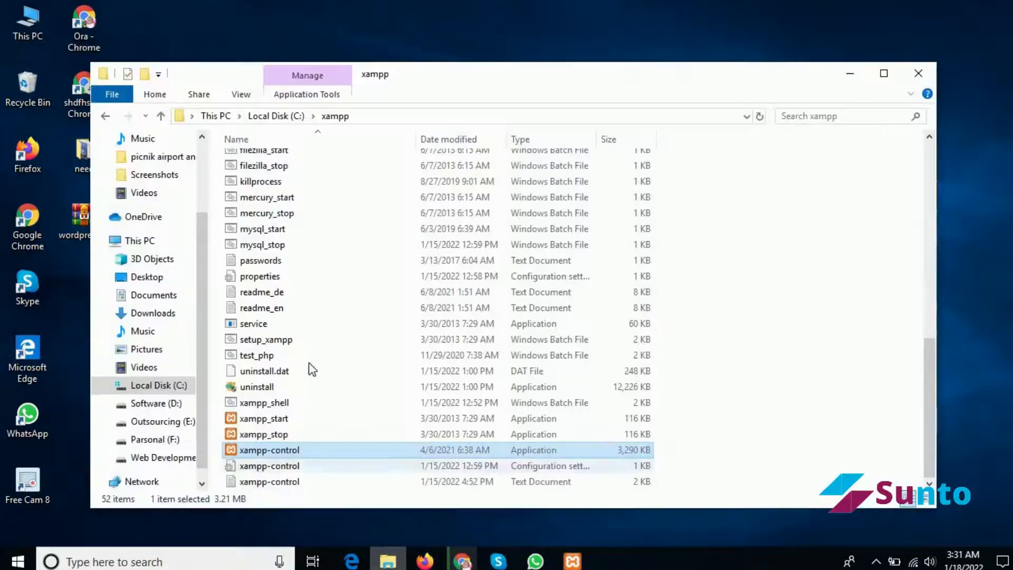
{"action": "scroll", "coordinate": [180, 192], "scroll_direction": "up", "scroll_amount": 2}
{"action": "left_click", "coordinate": [161, 116]}
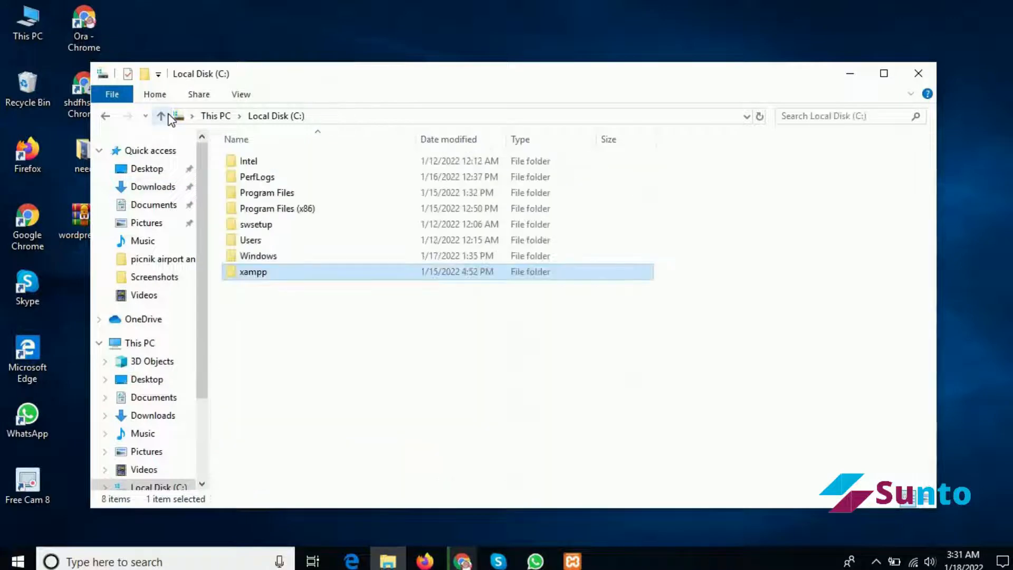
{"action": "right_click", "coordinate": [350, 380]}
{"action": "left_click", "coordinate": [391, 289]}
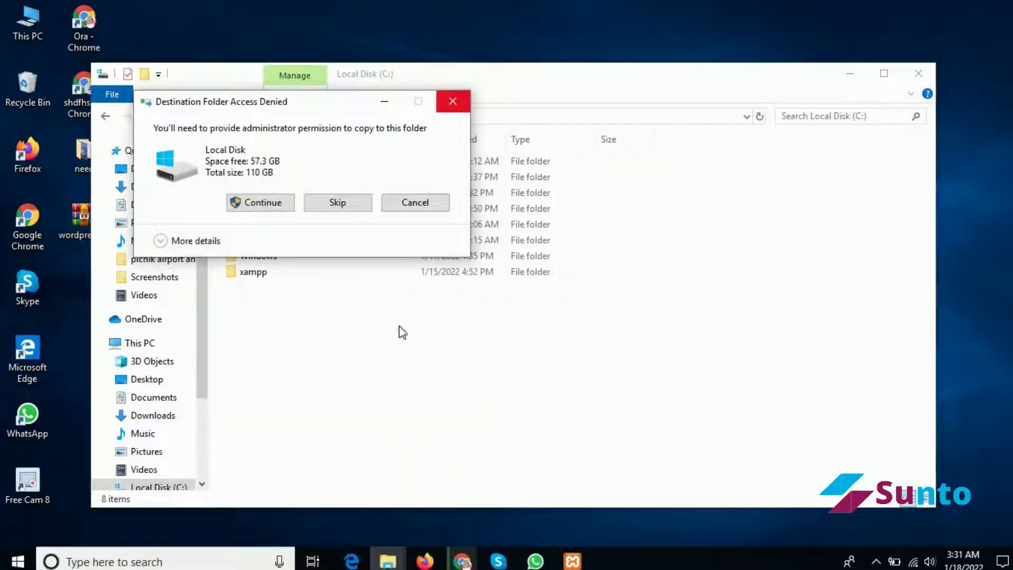
{"action": "left_click", "coordinate": [419, 205]}
{"action": "right_click", "coordinate": [357, 380]}
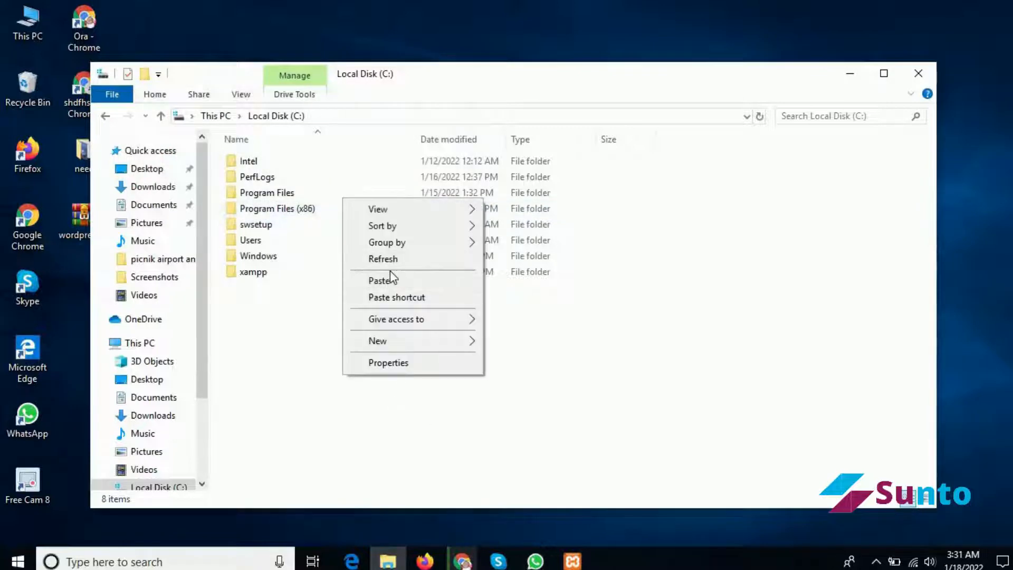
{"action": "left_click", "coordinate": [380, 259]}
{"action": "left_click", "coordinate": [156, 320]}
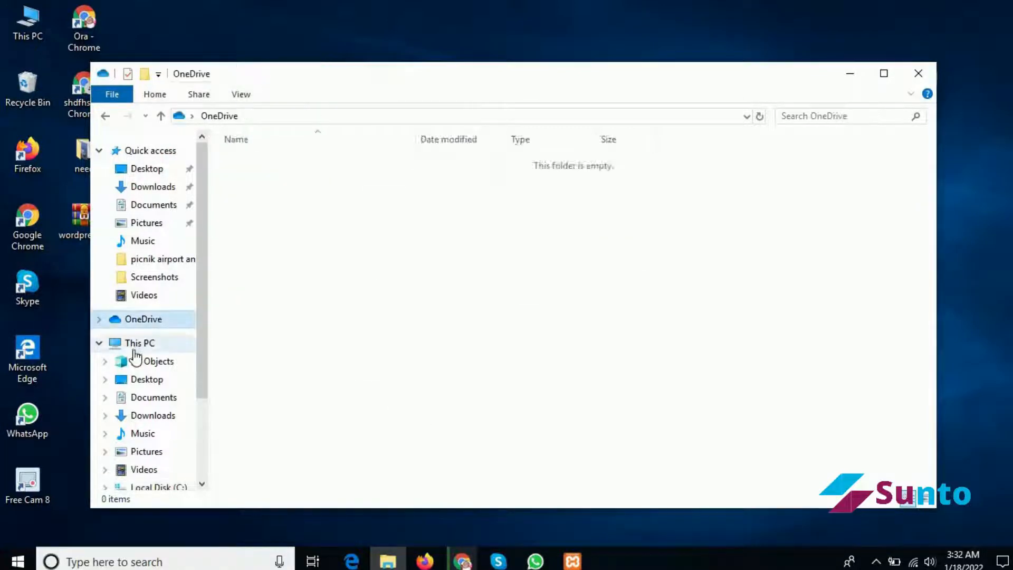
{"action": "left_click", "coordinate": [135, 350]}
{"action": "double_click", "coordinate": [319, 325]}
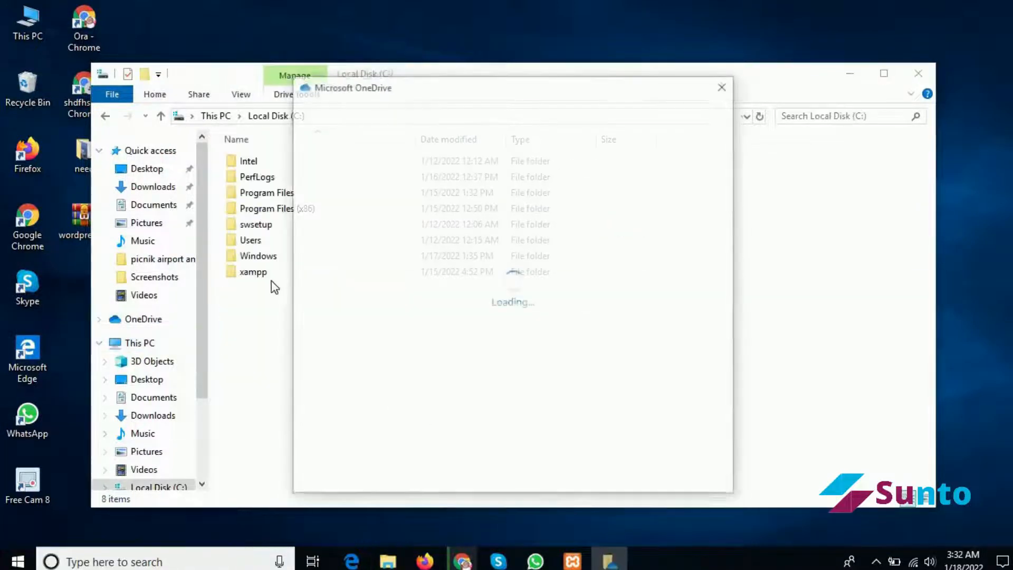
{"action": "left_click", "coordinate": [723, 87]}
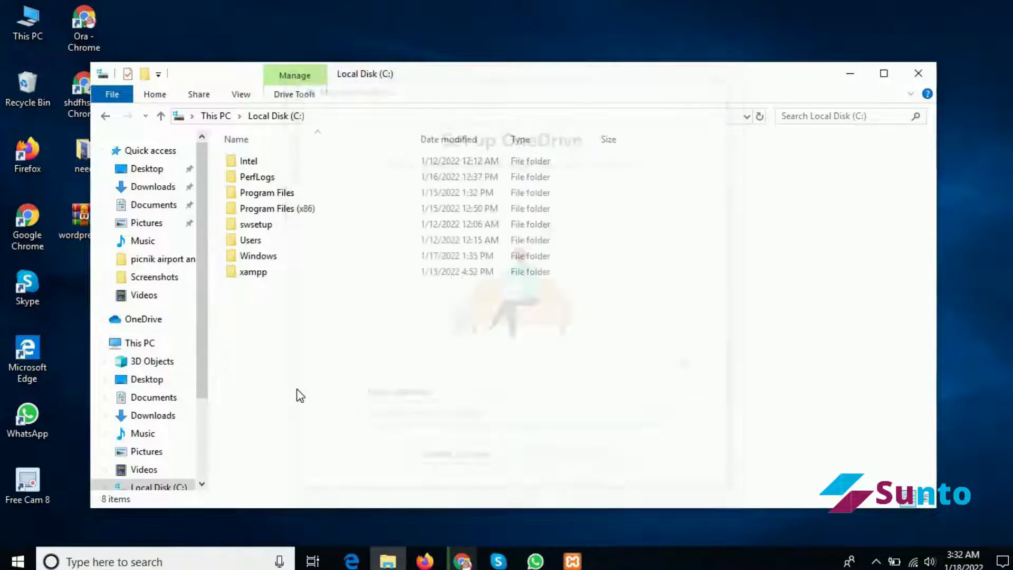
Create a new folder named sun inside the htdocs folder of the xampp directory.
{"action": "double_click", "coordinate": [263, 271]}
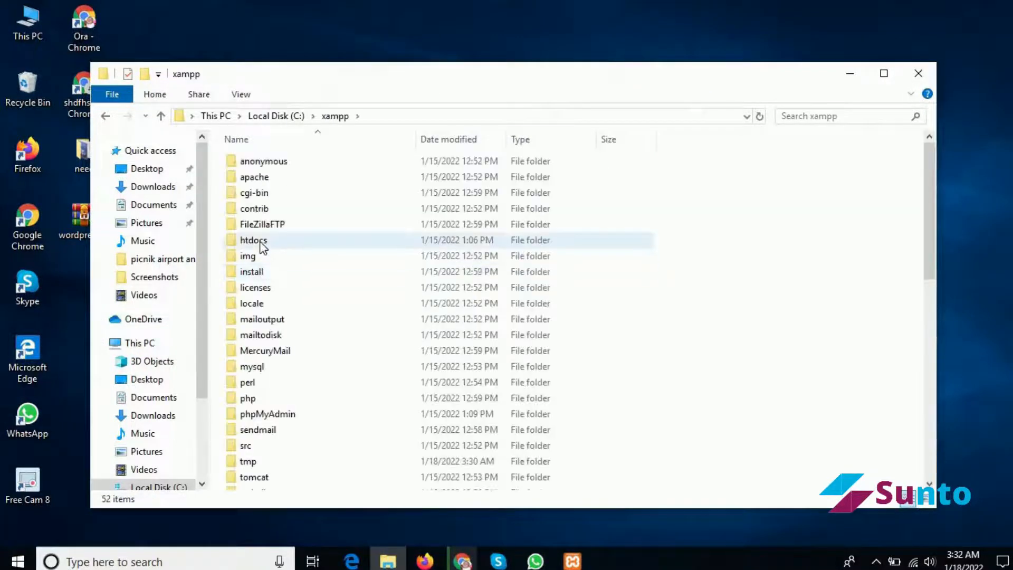
{"action": "double_click", "coordinate": [486, 242]}
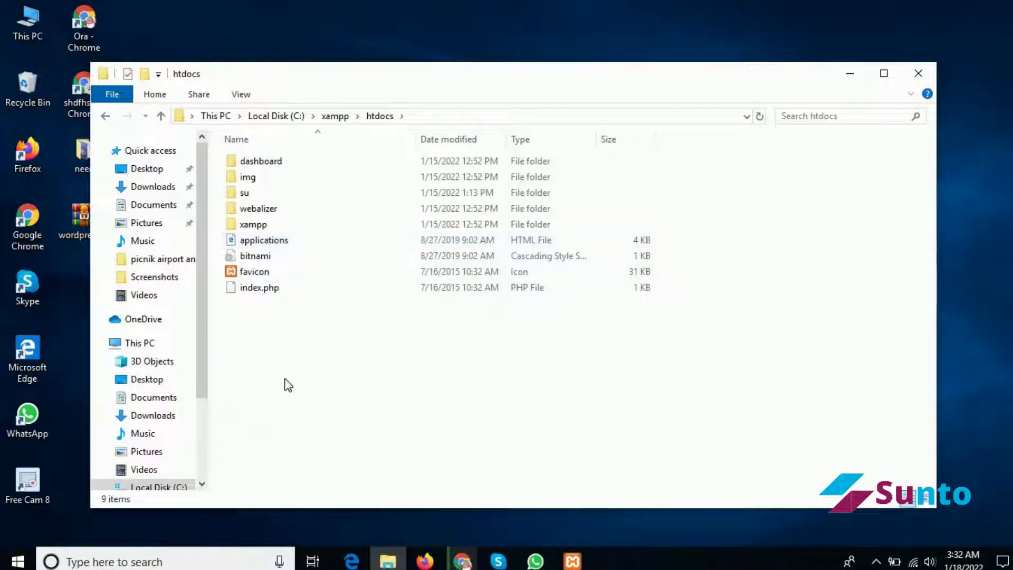
{"action": "right_click", "coordinate": [287, 381]}
{"action": "left_click", "coordinate": [353, 245]}
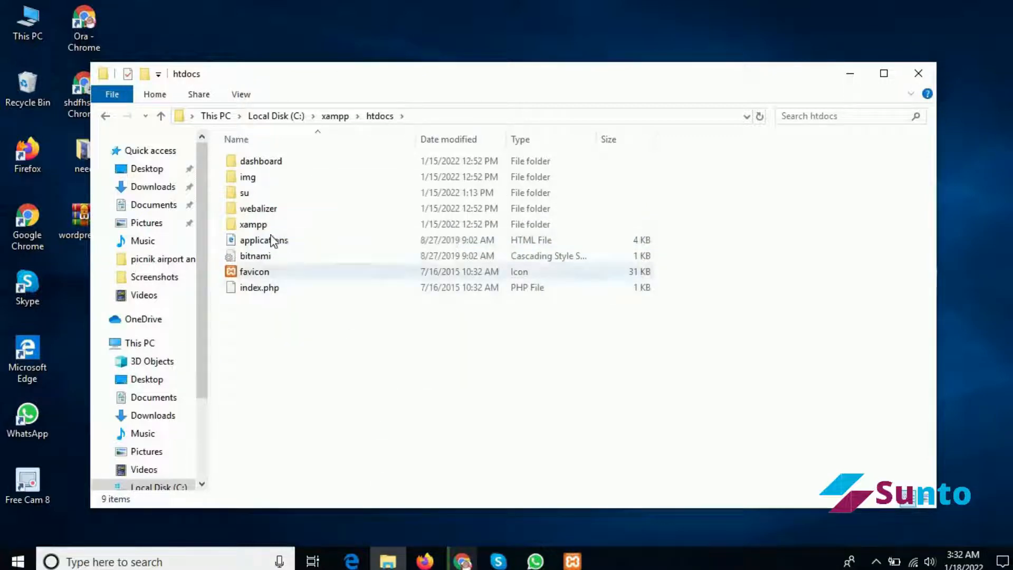
{"action": "right_click", "coordinate": [363, 382]}
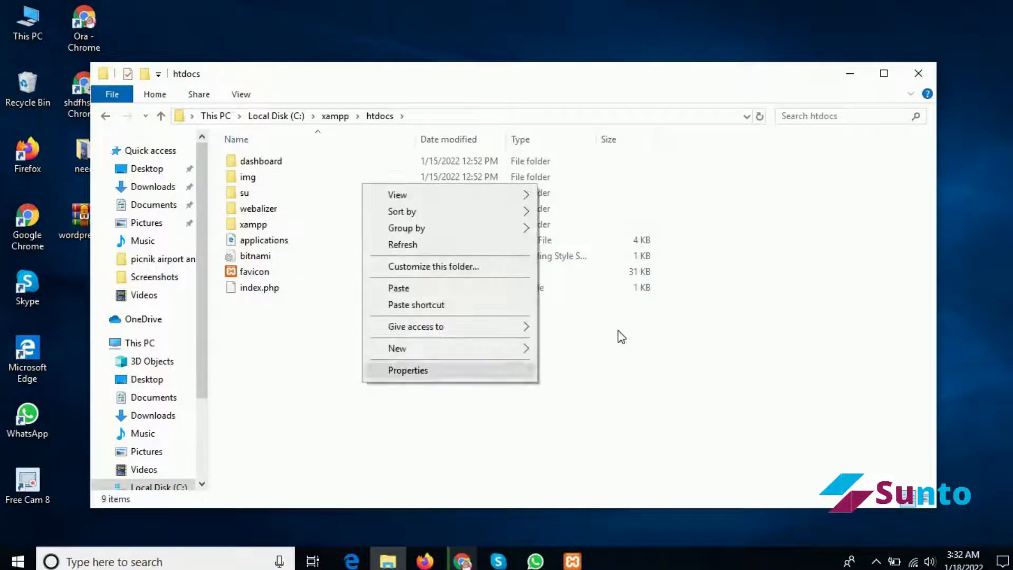
{"action": "mouse_move", "coordinate": [525, 348]}
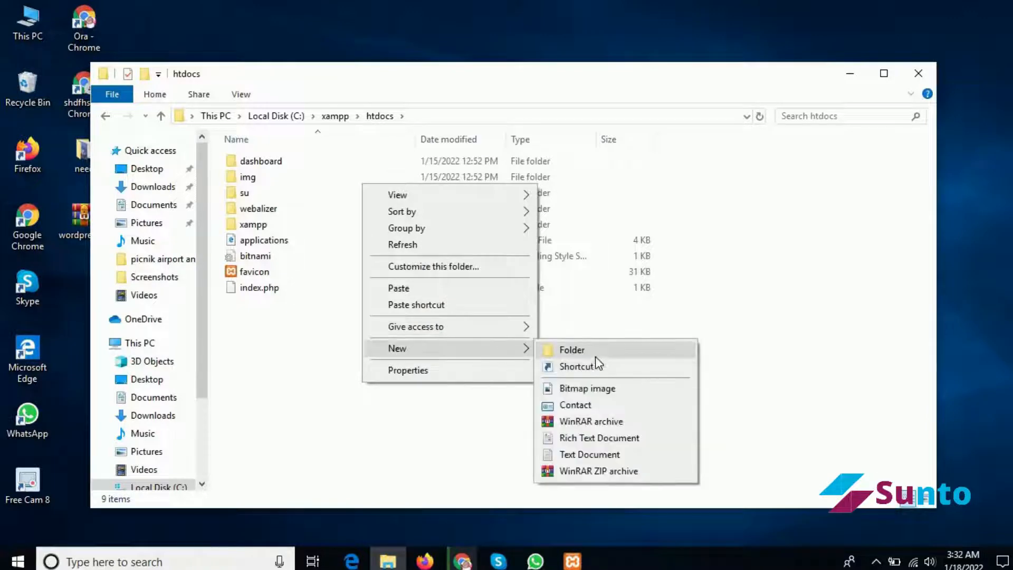
{"action": "left_click", "coordinate": [595, 357]}
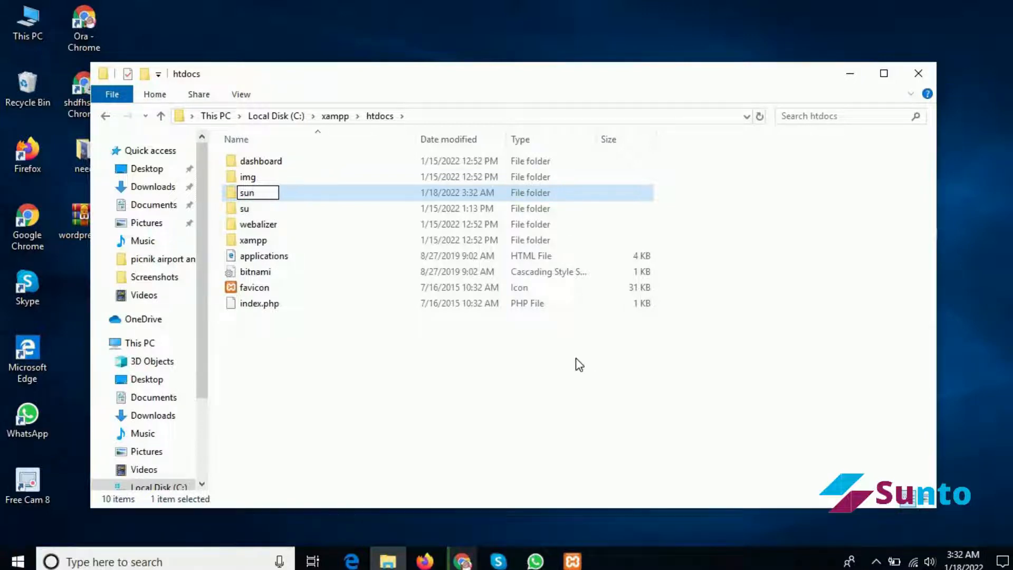
{"action": "key", "text": "Return"}
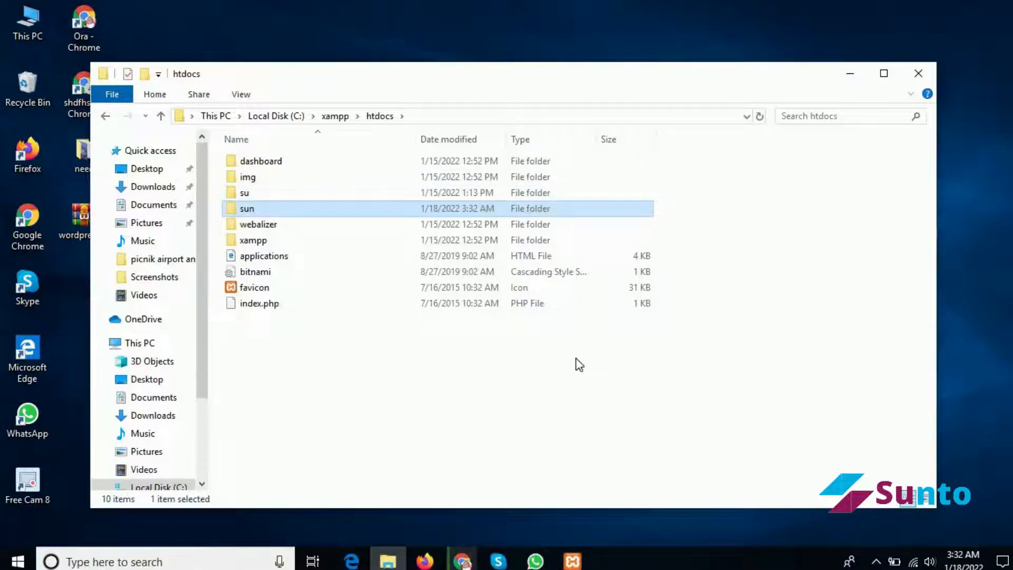
Paste the copied wordpress-5.7.2 archive into the sun folder.
{"action": "double_click", "coordinate": [278, 211]}
{"action": "right_click", "coordinate": [368, 221]}
{"action": "left_click", "coordinate": [407, 325]}
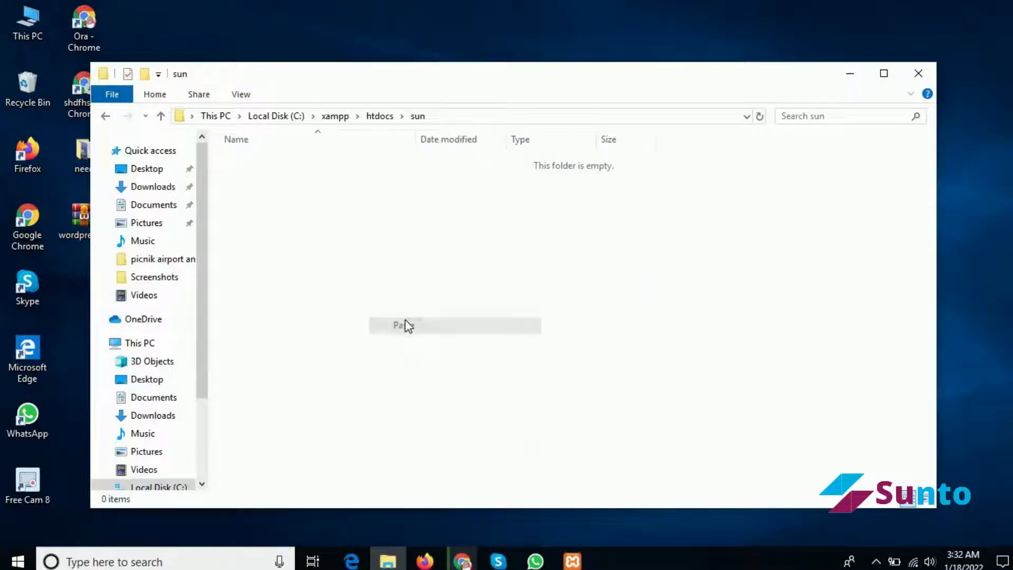
{"action": "left_click", "coordinate": [526, 305]}
{"action": "right_click", "coordinate": [526, 305]}
{"action": "left_click", "coordinate": [528, 296]}
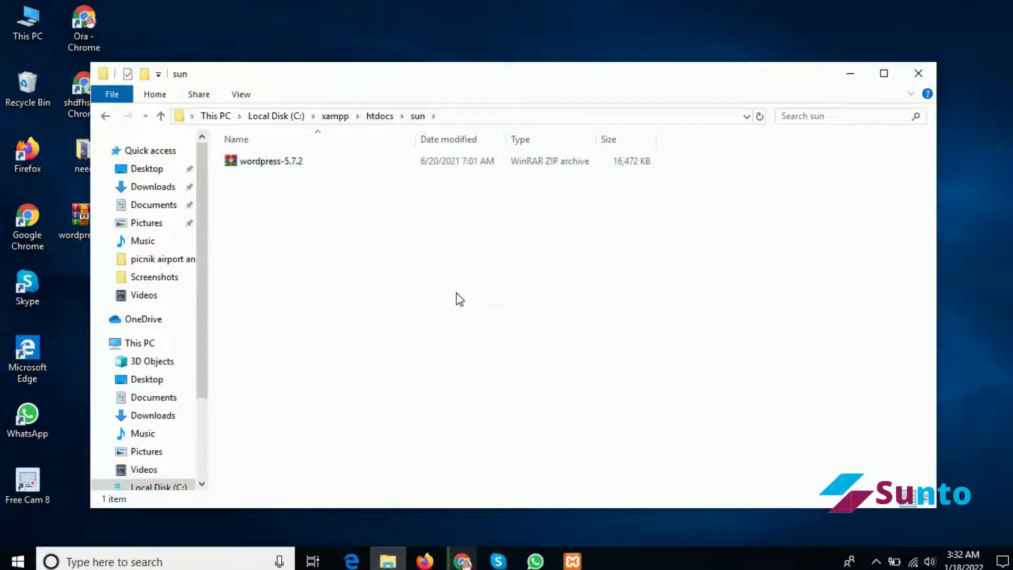
Extract the wordpress-5.7.2 archive directly inside the sun folder.
{"action": "right_click", "coordinate": [416, 254]}
{"action": "left_click", "coordinate": [452, 315]}
{"action": "right_click", "coordinate": [323, 159]}
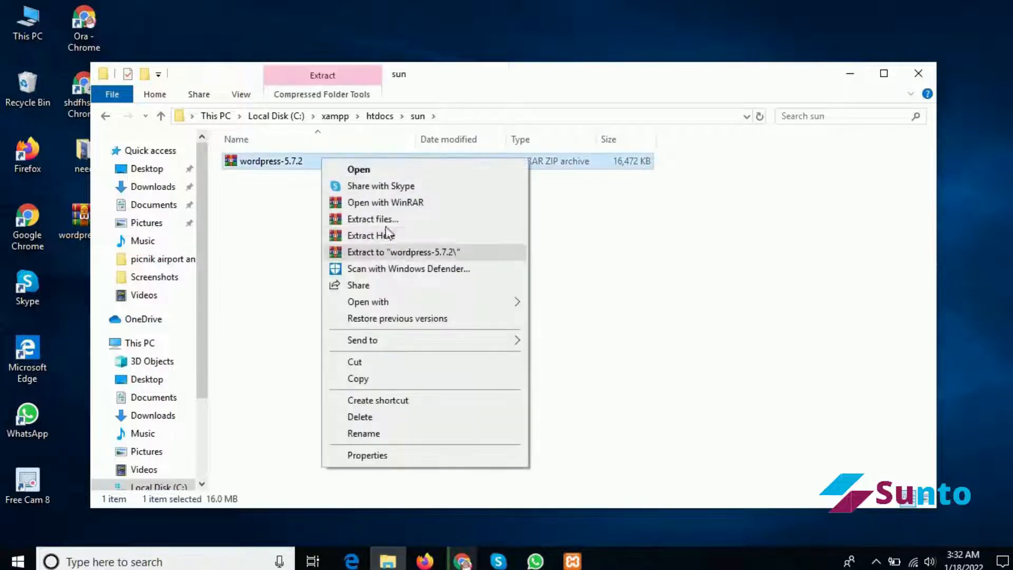
{"action": "left_click", "coordinate": [392, 237]}
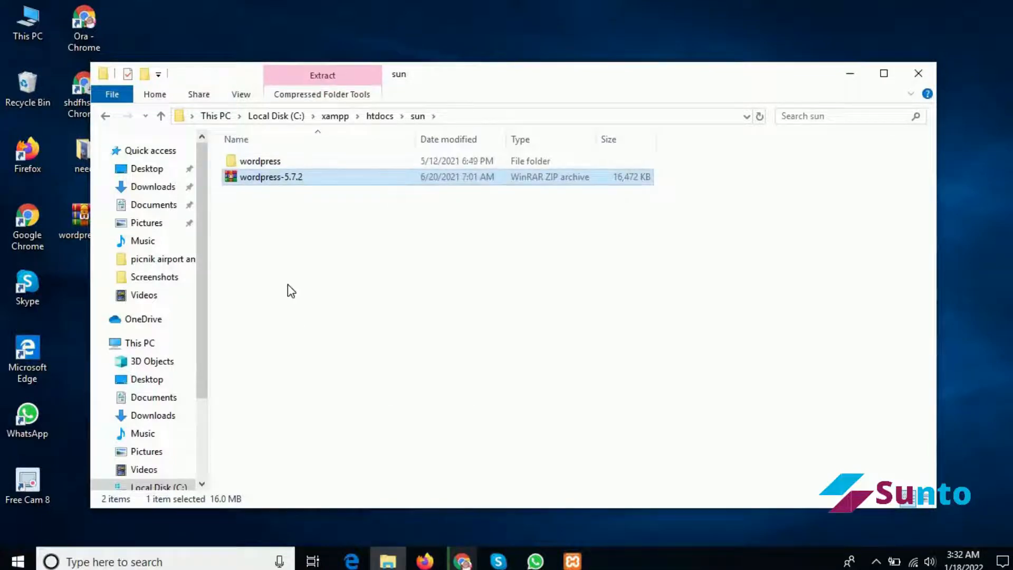
Move everything from the extracted wordpress folder up into the sun folder, and delete the wordpress-5.7.2 archive there.
{"action": "double_click", "coordinate": [292, 162]}
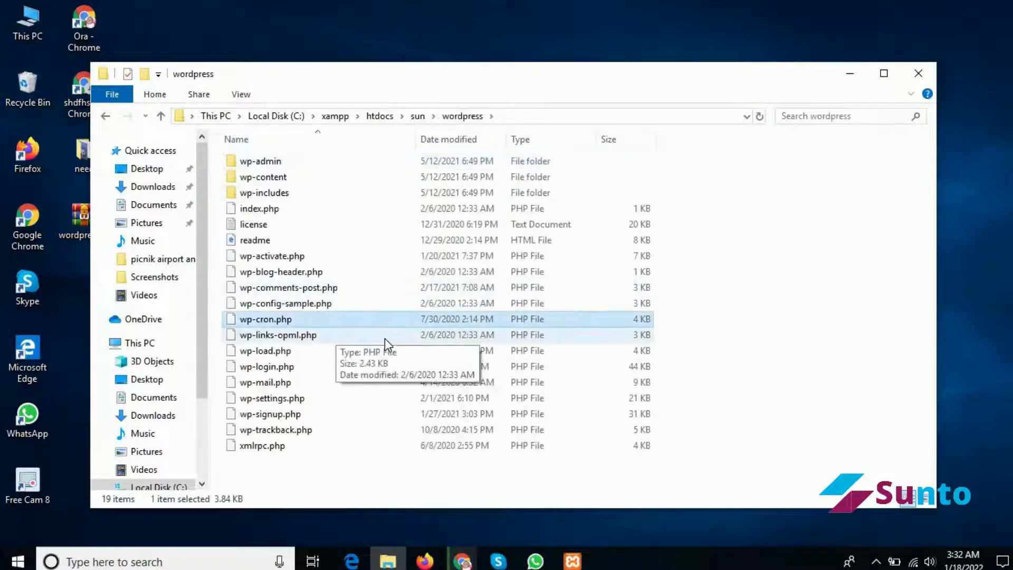
{"action": "key", "text": "ctrl+a"}
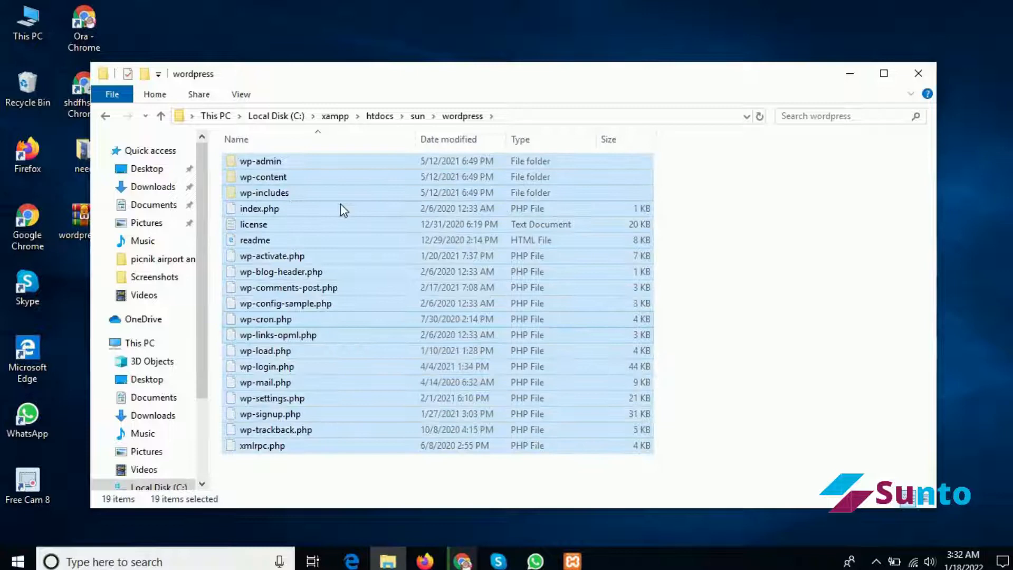
{"action": "left_click", "coordinate": [160, 115]}
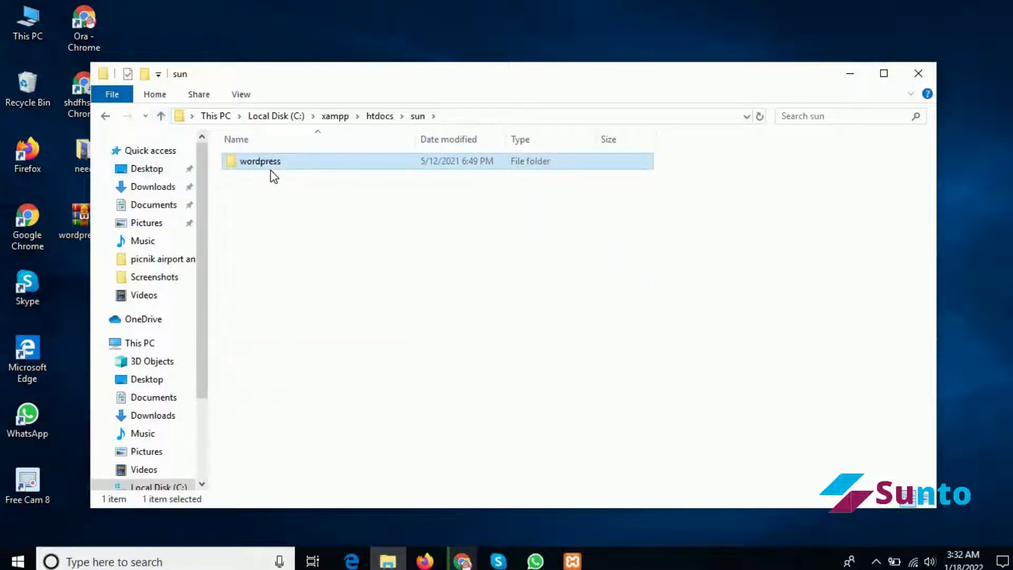
{"action": "left_click", "coordinate": [277, 219]}
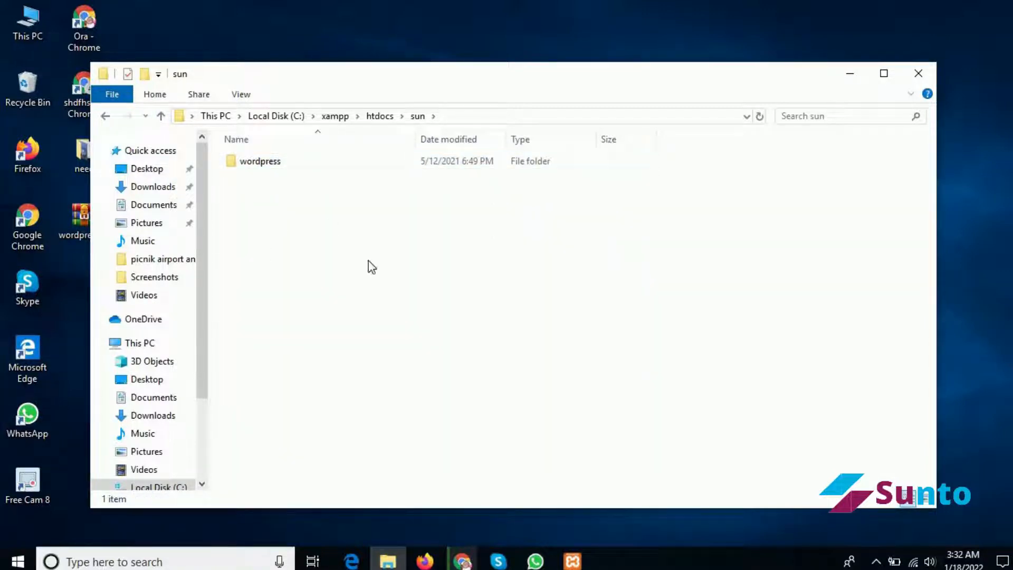
{"action": "key", "text": "ctrl+v"}
{"action": "right_click", "coordinate": [819, 275]}
{"action": "left_click", "coordinate": [833, 333]}
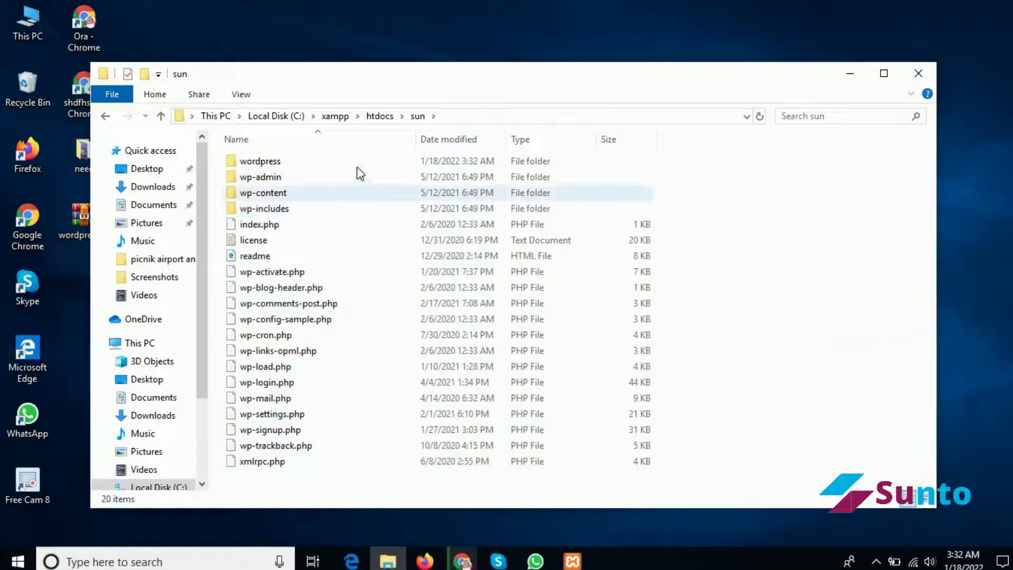
Delete the leftover wordpress folder from the sun folder, refresh the file list, and close the window.
{"action": "left_click", "coordinate": [351, 163]}
{"action": "key", "text": "Delete"}
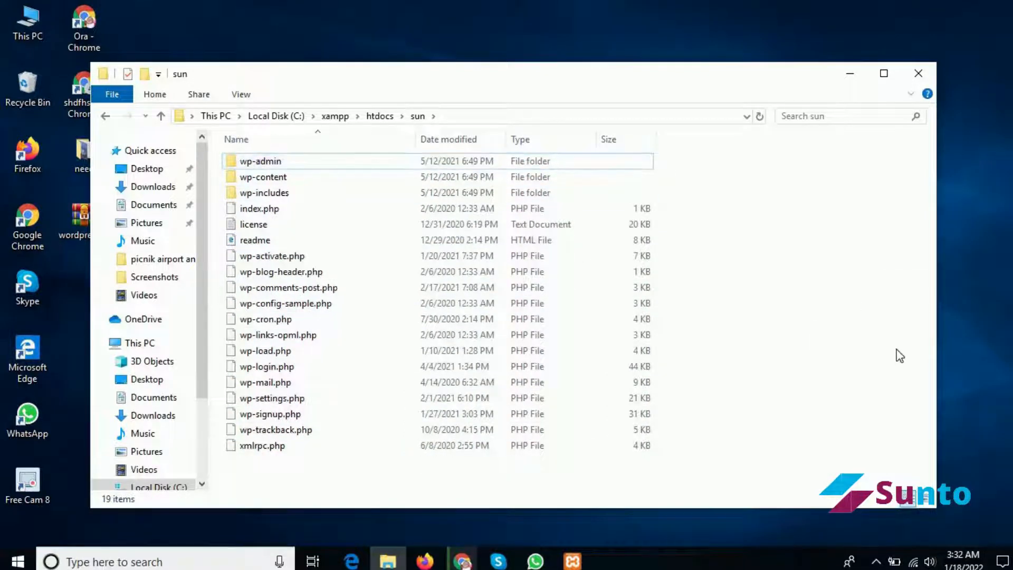
{"action": "right_click", "coordinate": [852, 298]}
{"action": "right_click", "coordinate": [668, 224]}
{"action": "left_click", "coordinate": [737, 286]}
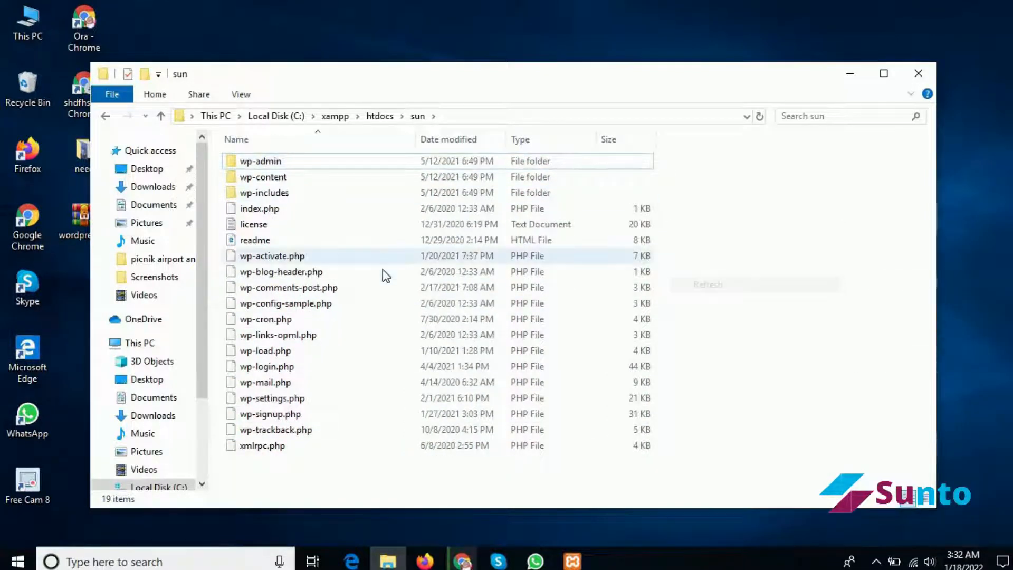
{"action": "left_click", "coordinate": [919, 72]}
{"action": "right_click", "coordinate": [415, 135]}
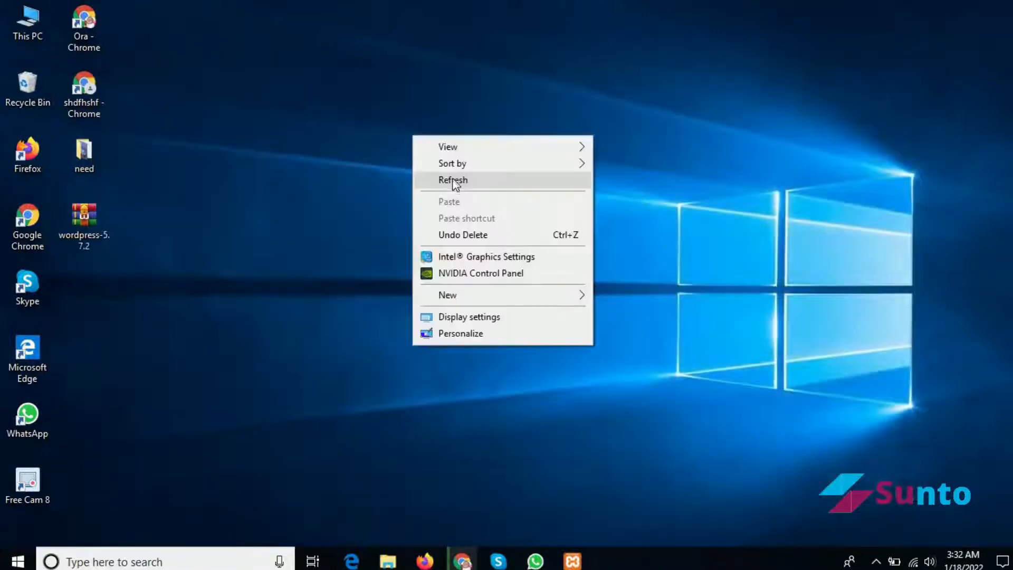
{"action": "left_click", "coordinate": [455, 182]}
Reopen the sun folder inside xampp's htdocs on Local Disk (C:) to check its files, and minimize the window.
{"action": "double_click", "coordinate": [35, 29]}
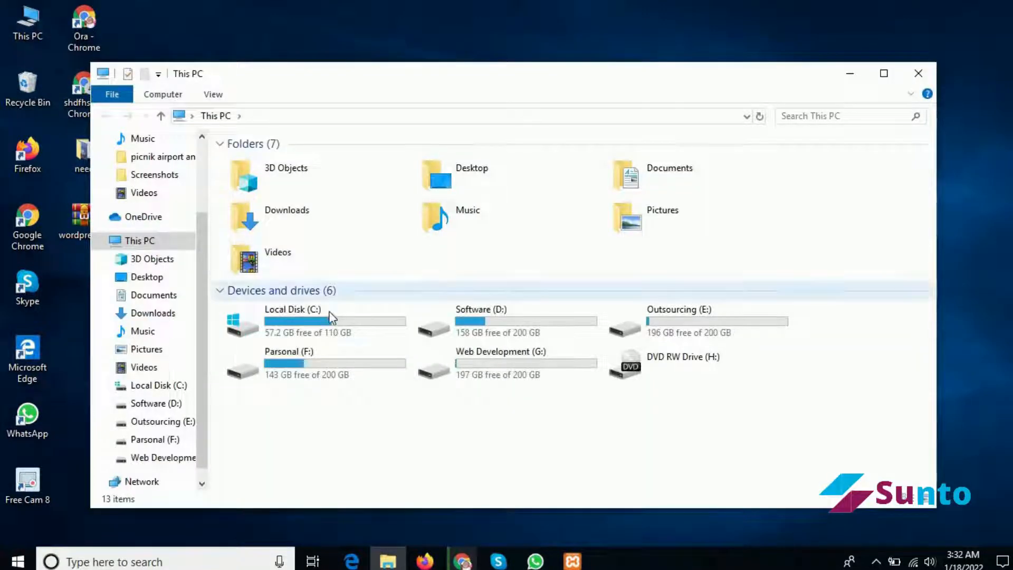
{"action": "left_click", "coordinate": [327, 324]}
{"action": "double_click", "coordinate": [327, 323]}
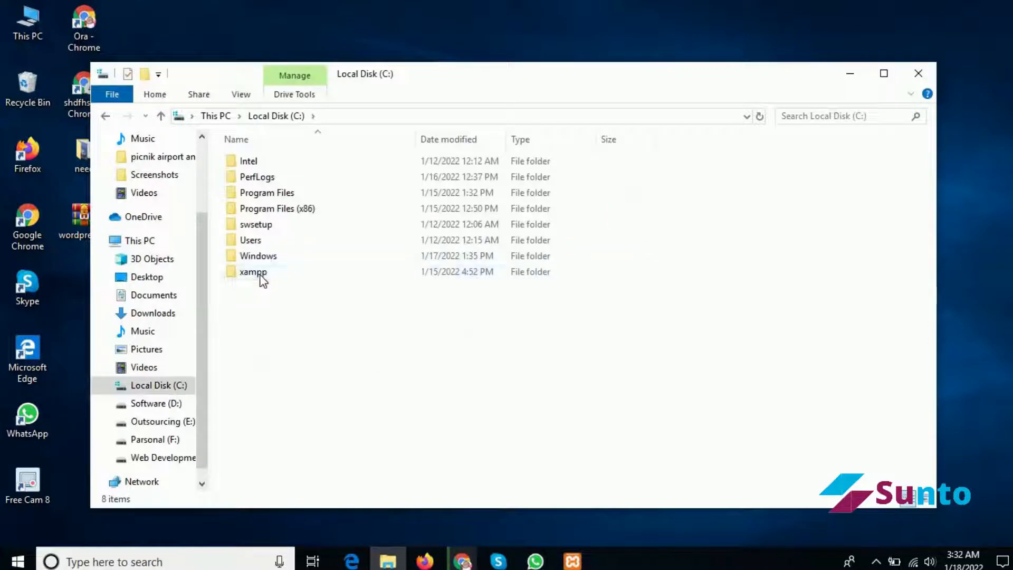
{"action": "double_click", "coordinate": [262, 273]}
{"action": "double_click", "coordinate": [264, 241]}
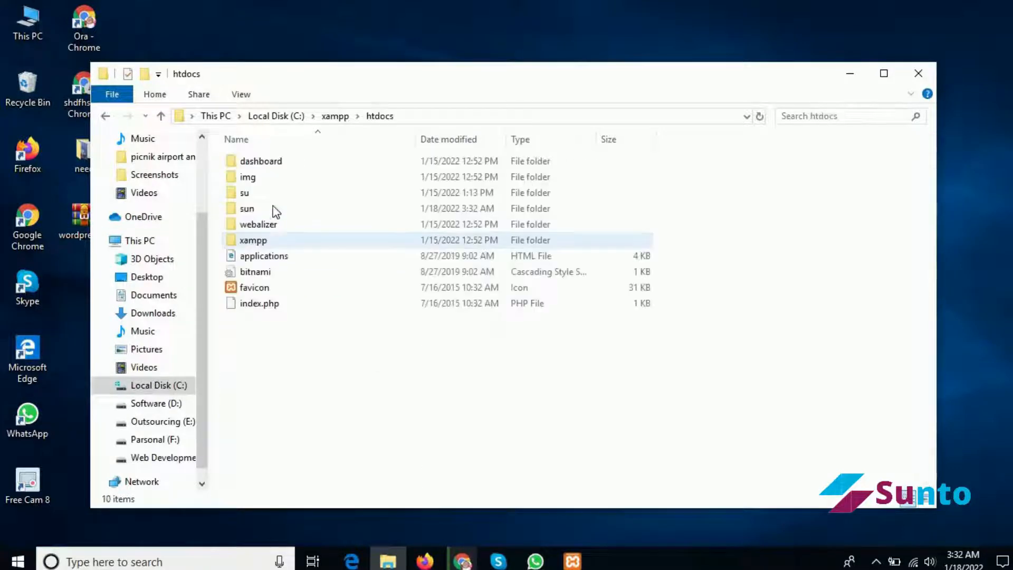
{"action": "double_click", "coordinate": [263, 208]}
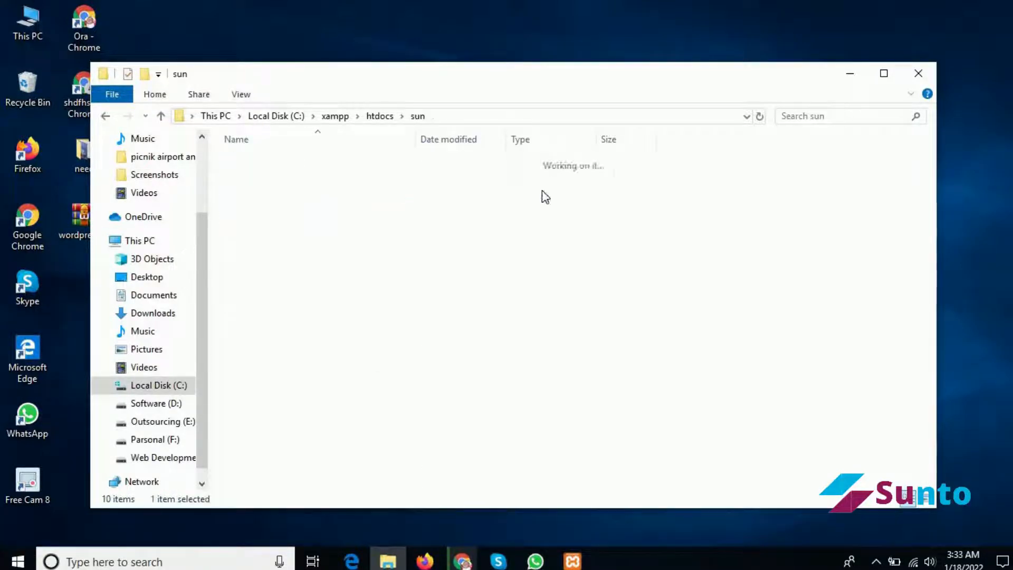
{"action": "left_click", "coordinate": [853, 75]}
Switch to Chrome and open localhost/phpmyadmin in a new browser tab.
{"action": "left_click", "coordinate": [463, 562]}
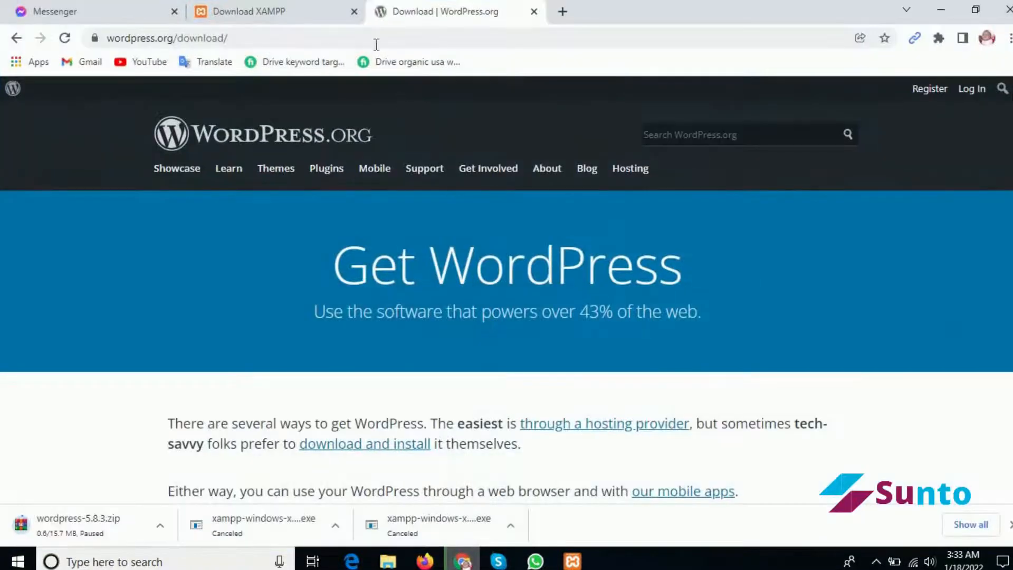
{"action": "left_click", "coordinate": [563, 13]}
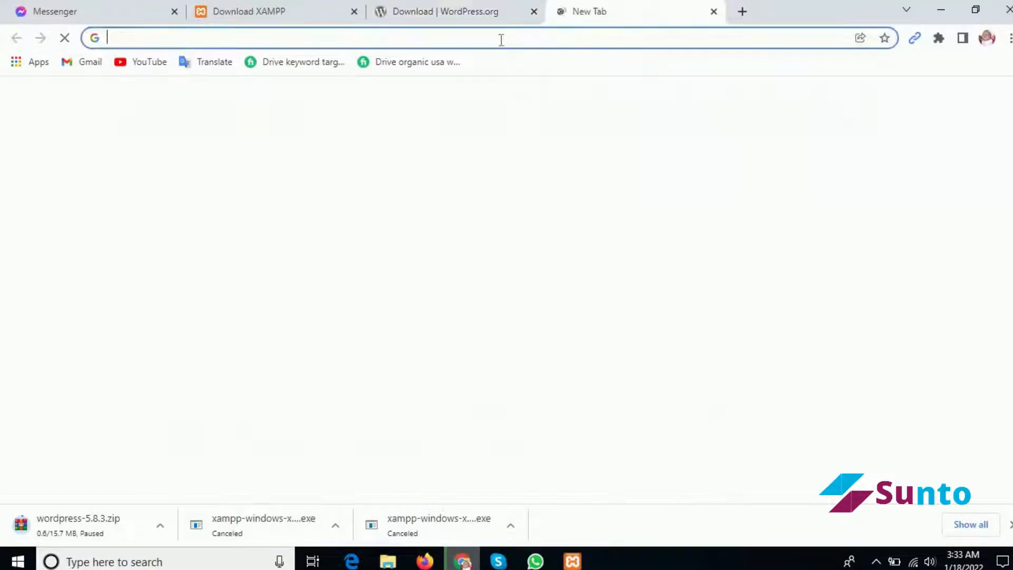
{"action": "type", "text": "lo"}
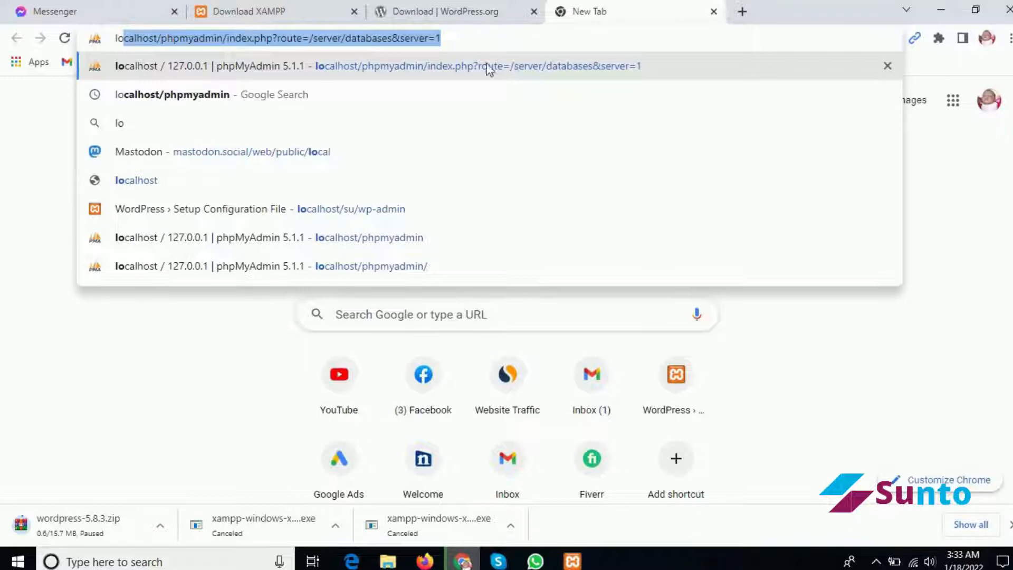
{"action": "key", "text": "End"}
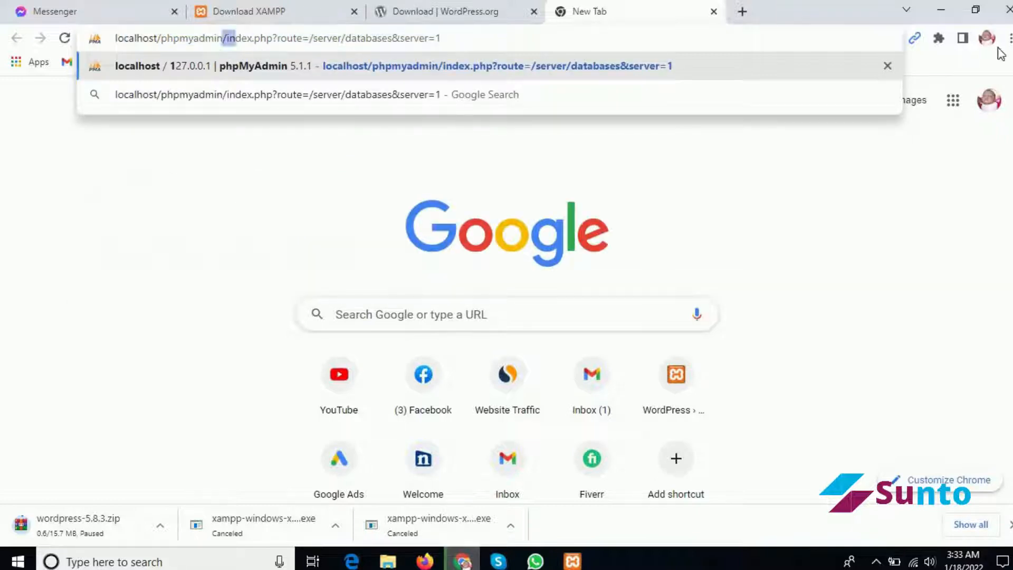
{"action": "key", "text": "shift+End"}
{"action": "key", "text": "BackSpace"}
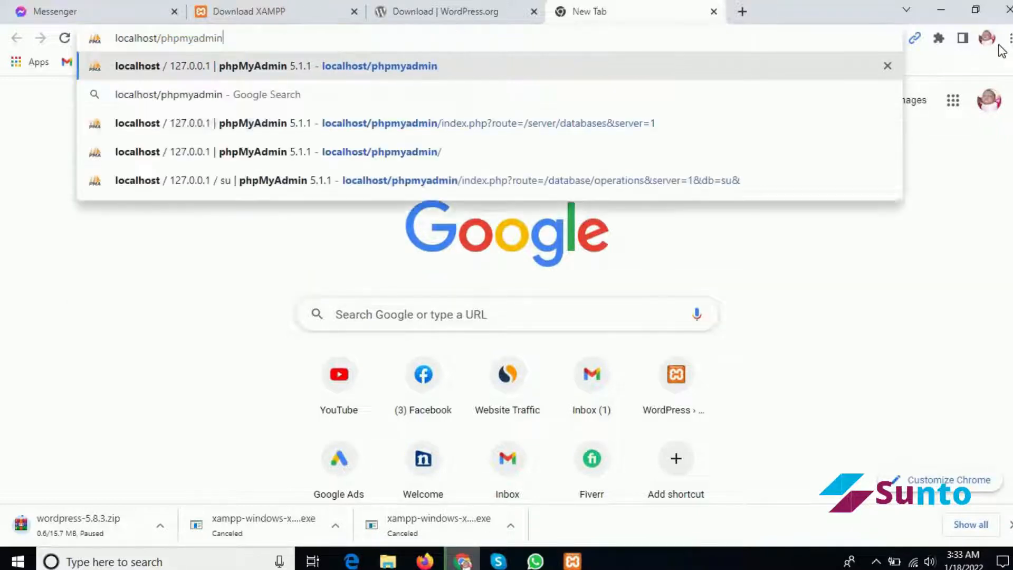
{"action": "key", "text": "Return"}
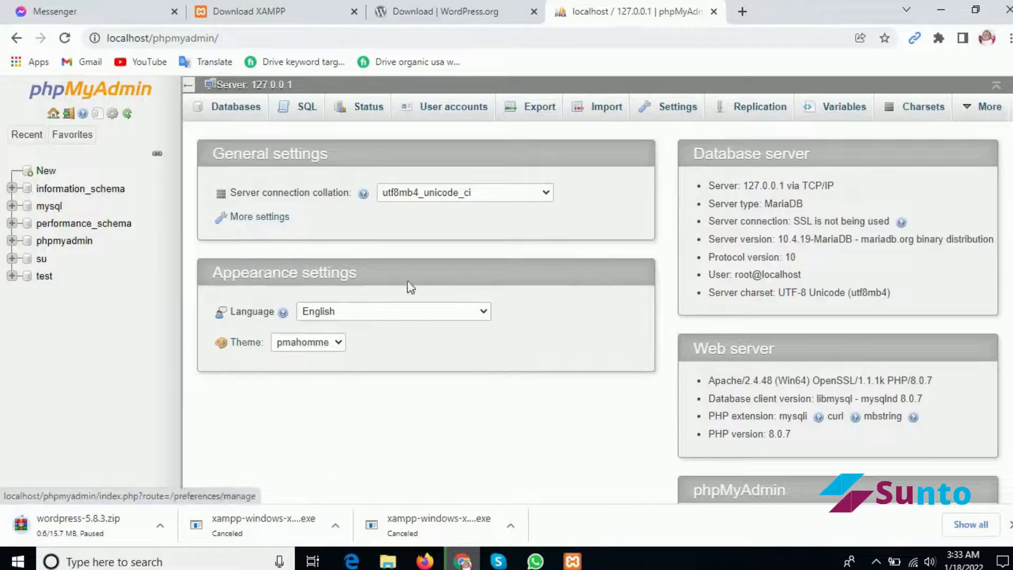
Create a new database named sun with the utf8mb4_general_ci collation.
{"action": "left_click", "coordinate": [45, 170]}
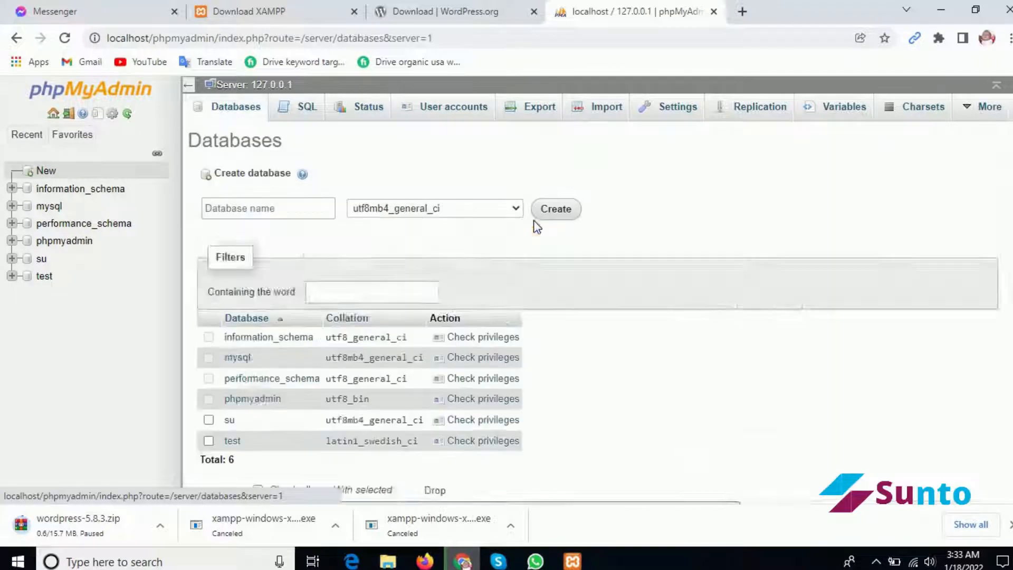
{"action": "left_click", "coordinate": [272, 208]}
{"action": "type", "text": "s"}
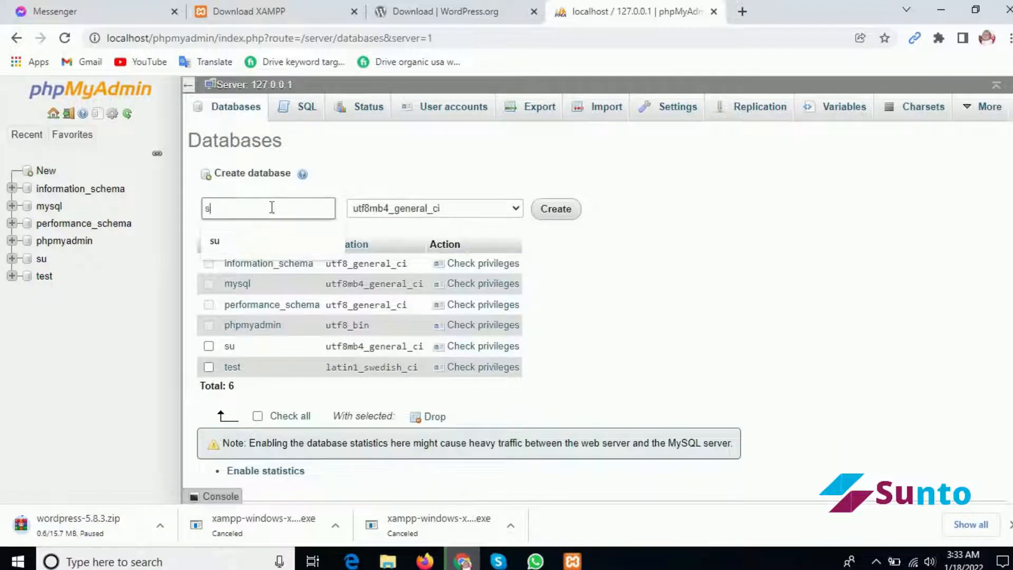
{"action": "type", "text": "un"}
{"action": "left_click", "coordinate": [571, 212]}
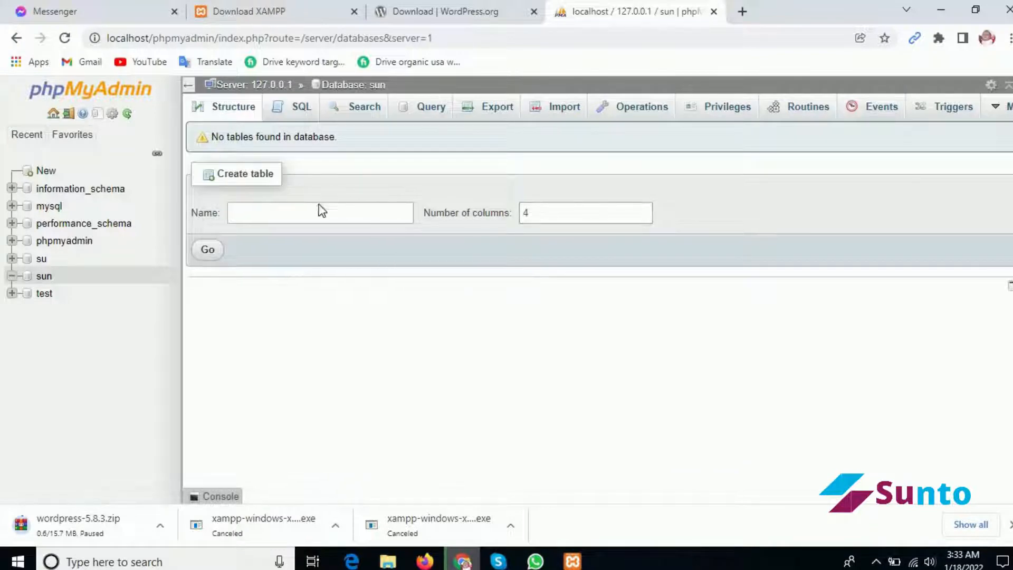
Open localhost/sun/wp-admin in a new browser tab.
{"action": "left_click", "coordinate": [741, 12]}
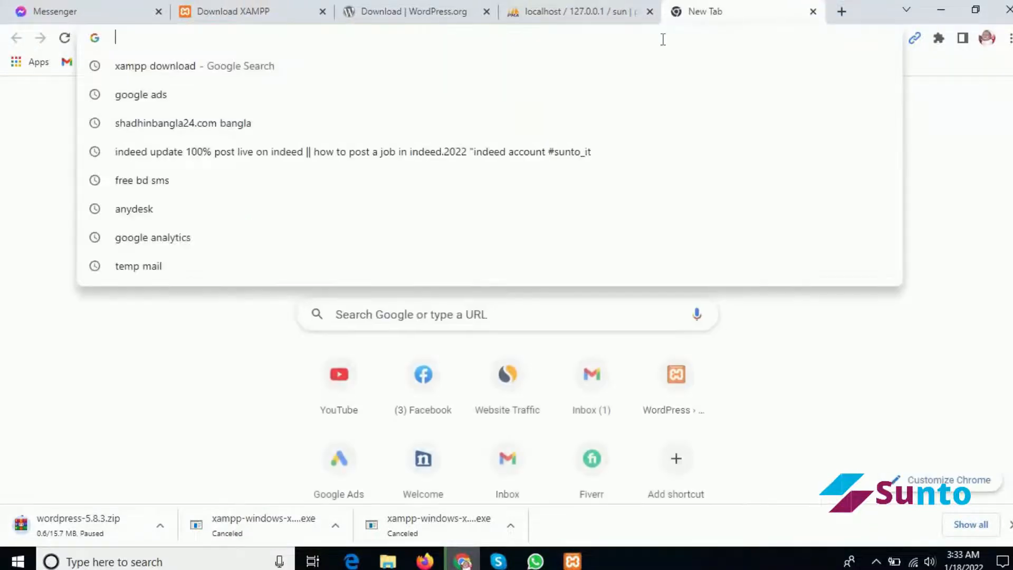
{"action": "type", "text": "loca"}
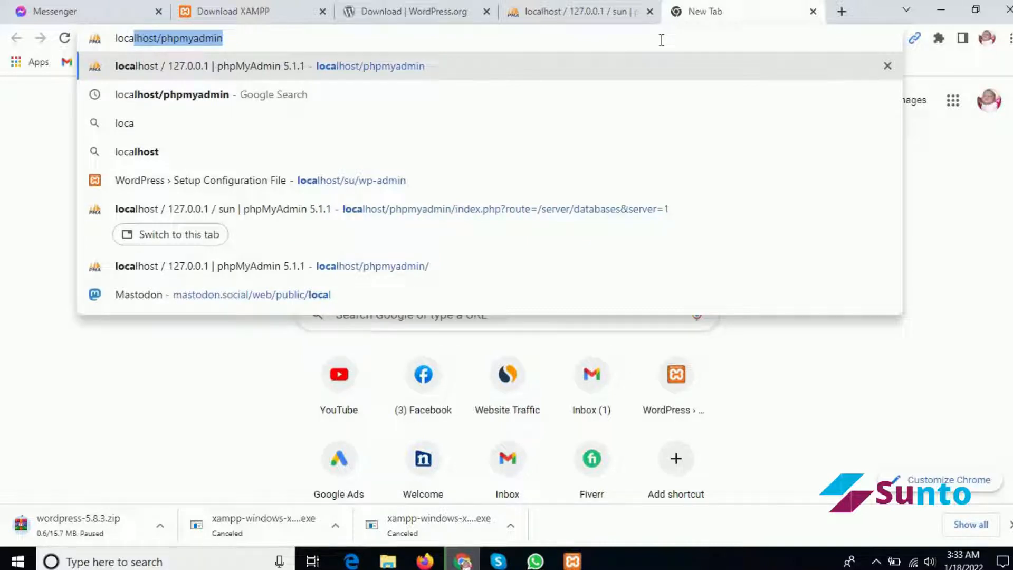
{"action": "type", "text": "l"}
{"action": "key", "text": "Right"}
{"action": "key", "text": "BackSpace"}
{"action": "key", "text": "BackSpace"}
{"action": "key", "text": "BackSpace"}
{"action": "key", "text": "BackSpace"}
{"action": "key", "text": "BackSpace"}
{"action": "key", "text": "BackSpace"}
{"action": "key", "text": "BackSpace"}
{"action": "key", "text": "BackSpace"}
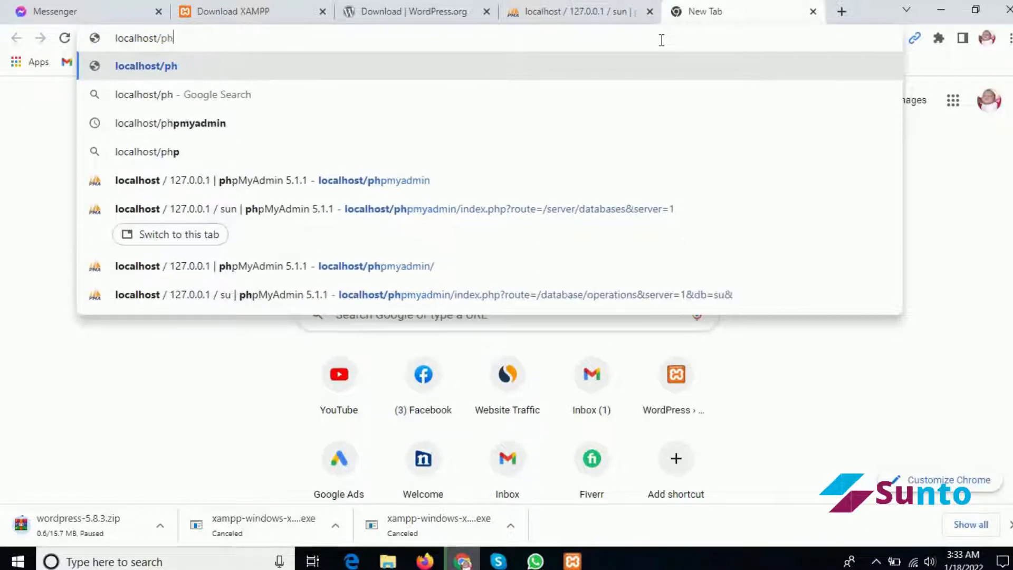
{"action": "key", "text": "BackSpace"}
{"action": "key", "text": "BackSpace"}
{"action": "type", "text": "su"}
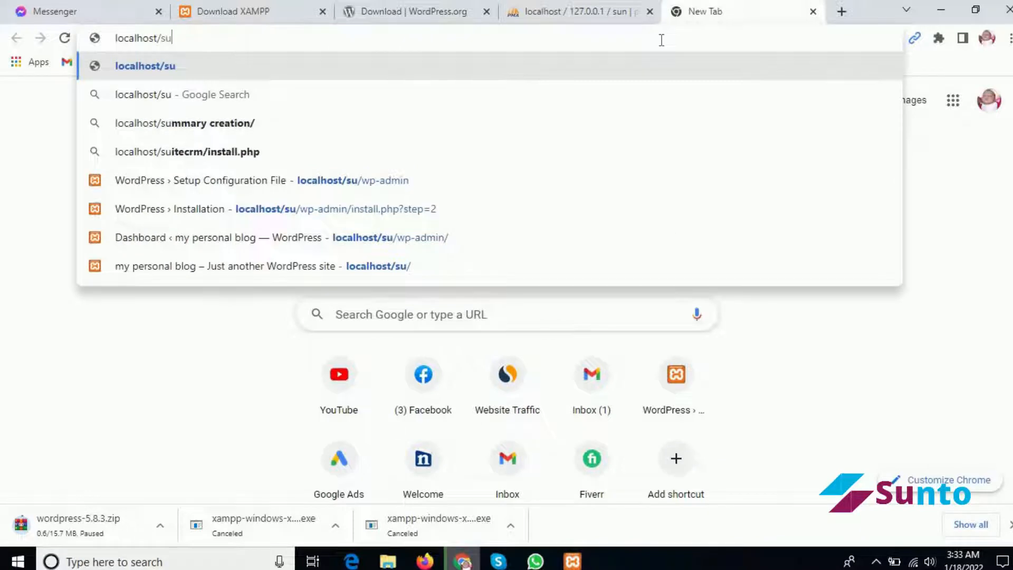
{"action": "type", "text": "n"}
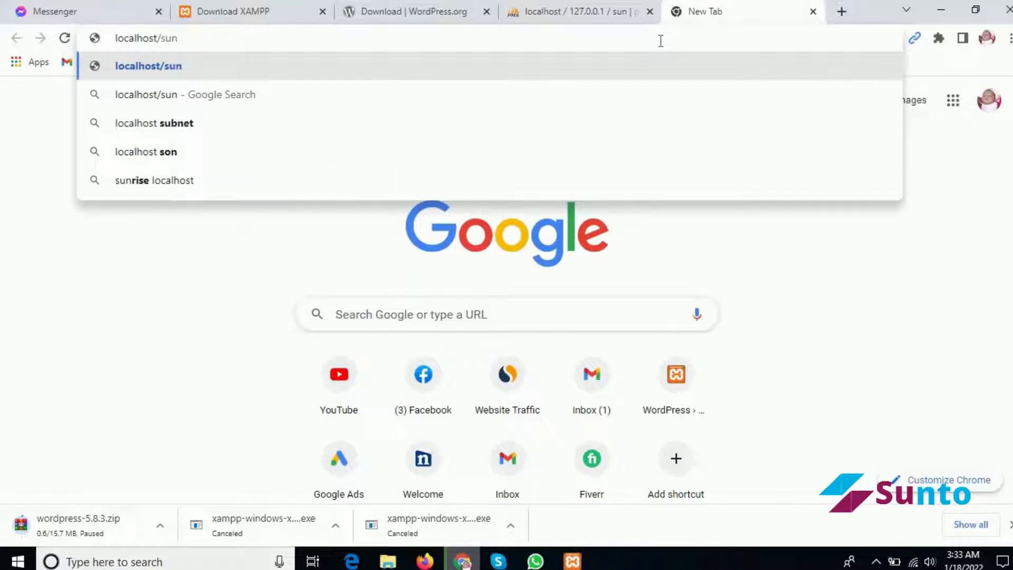
{"action": "type", "text": "/wp_"}
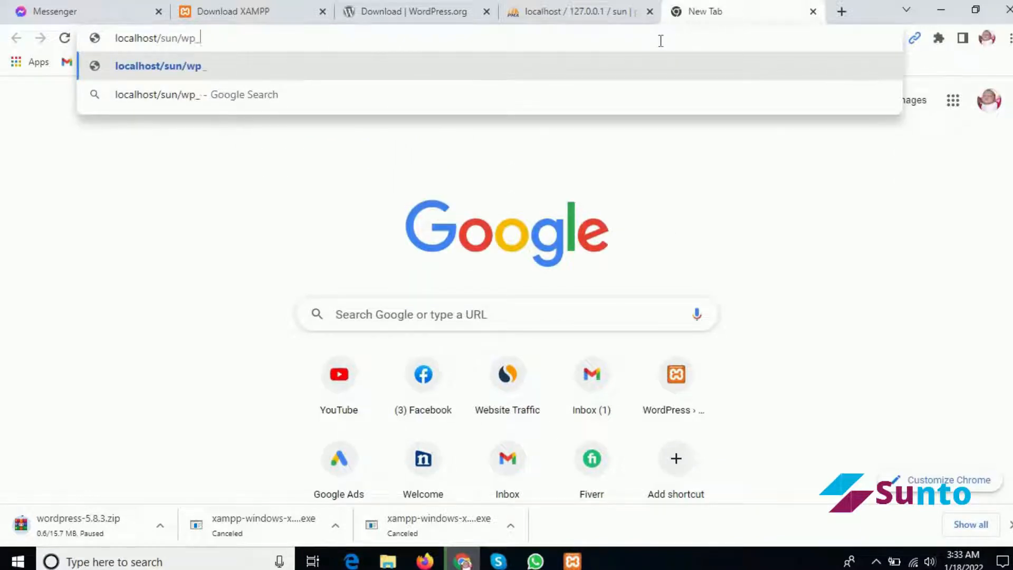
{"action": "type", "text": "a"}
{"action": "key", "text": "BackSpace"}
{"action": "key", "text": "BackSpace"}
{"action": "type", "text": "-admi"}
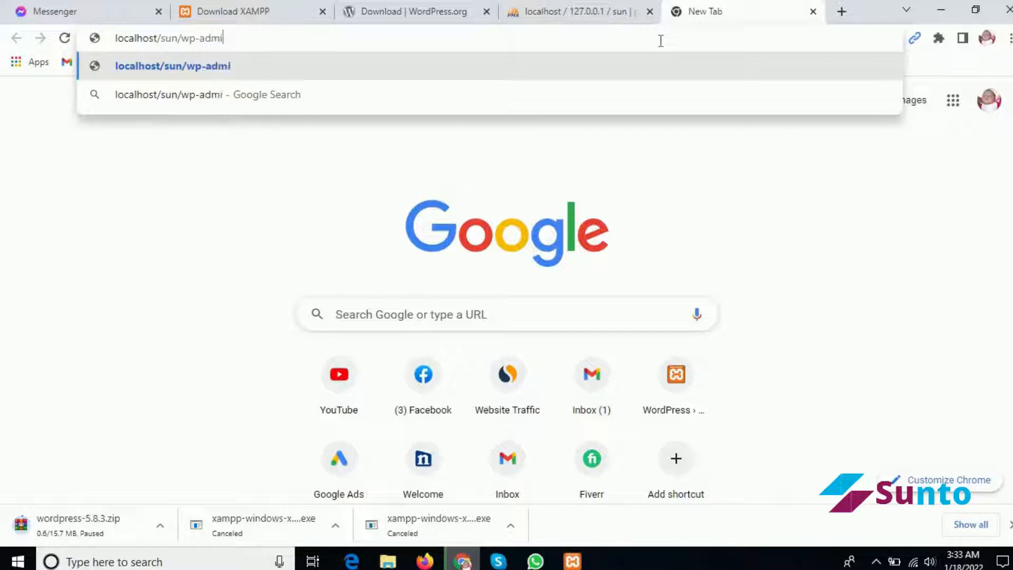
{"action": "type", "text": "n"}
{"action": "key", "text": "Return"}
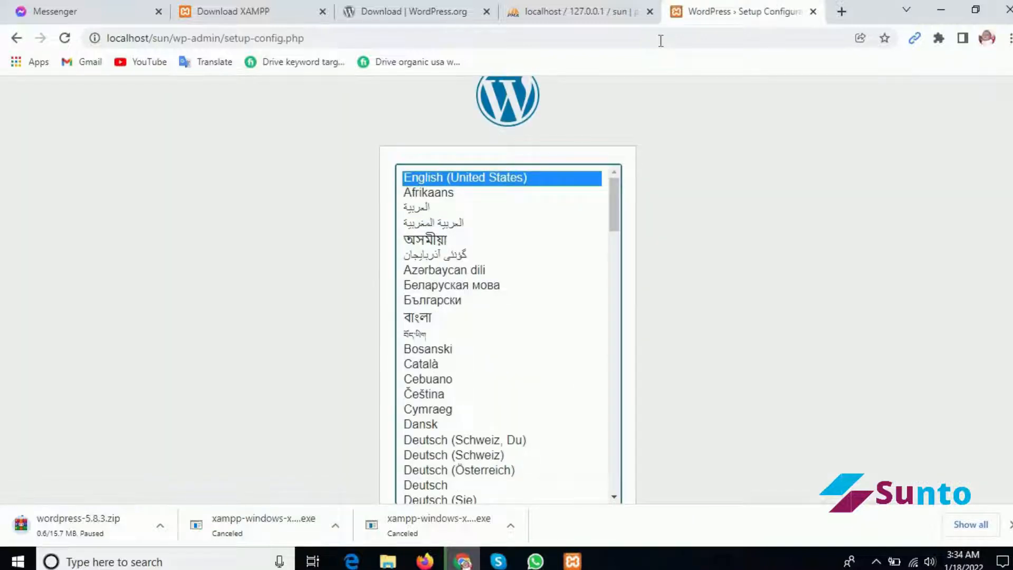
Continue the WordPress setup in English (United States) and proceed to the database connection form.
{"action": "scroll", "coordinate": [660, 244], "scroll_direction": "down", "scroll_amount": 2}
{"action": "scroll", "coordinate": [606, 301], "scroll_direction": "down", "scroll_amount": 10}
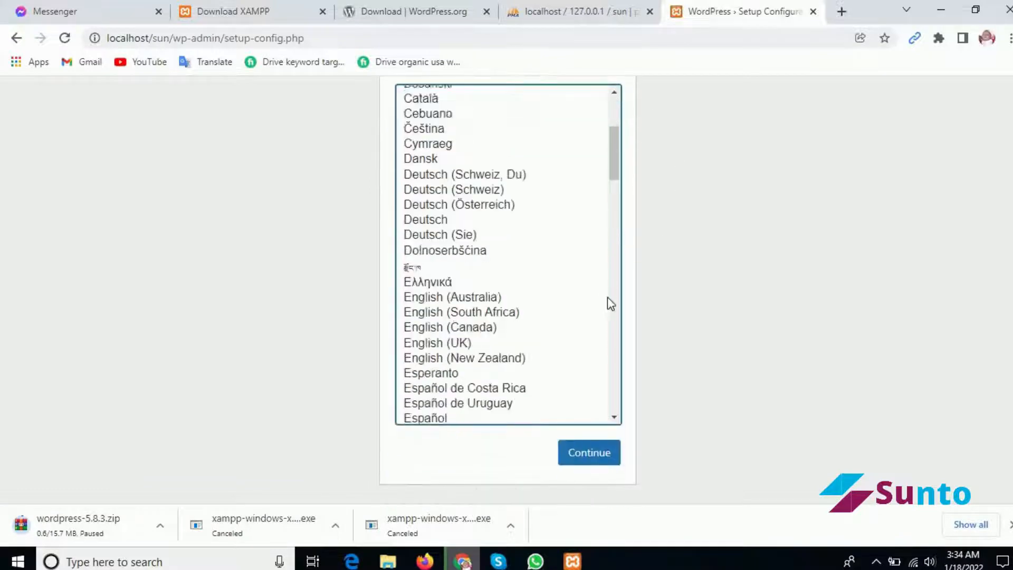
{"action": "scroll", "coordinate": [478, 257], "scroll_direction": "down", "scroll_amount": 10}
{"action": "left_click", "coordinate": [588, 452]}
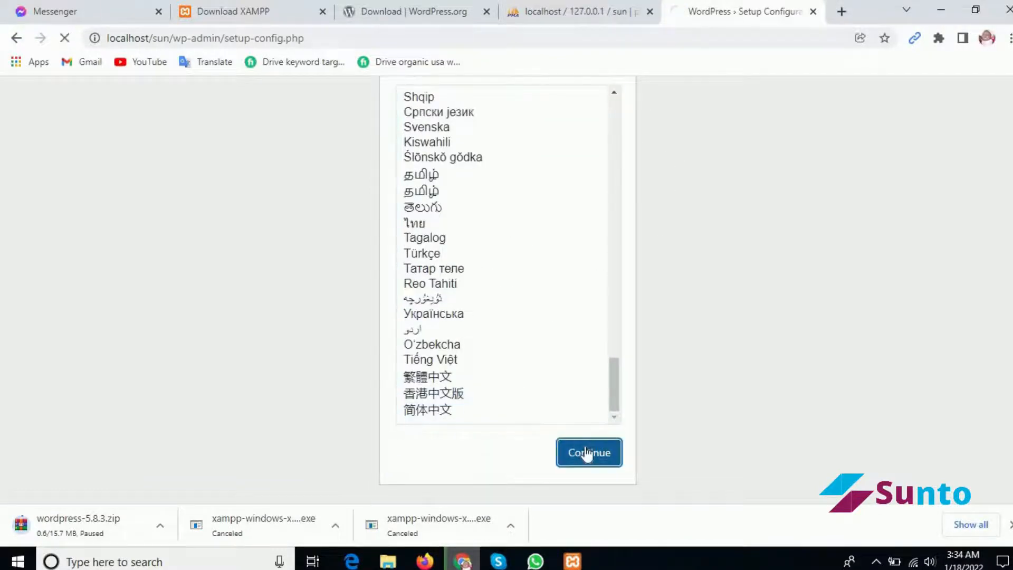
{"action": "scroll", "coordinate": [274, 465], "scroll_direction": "down", "scroll_amount": 1}
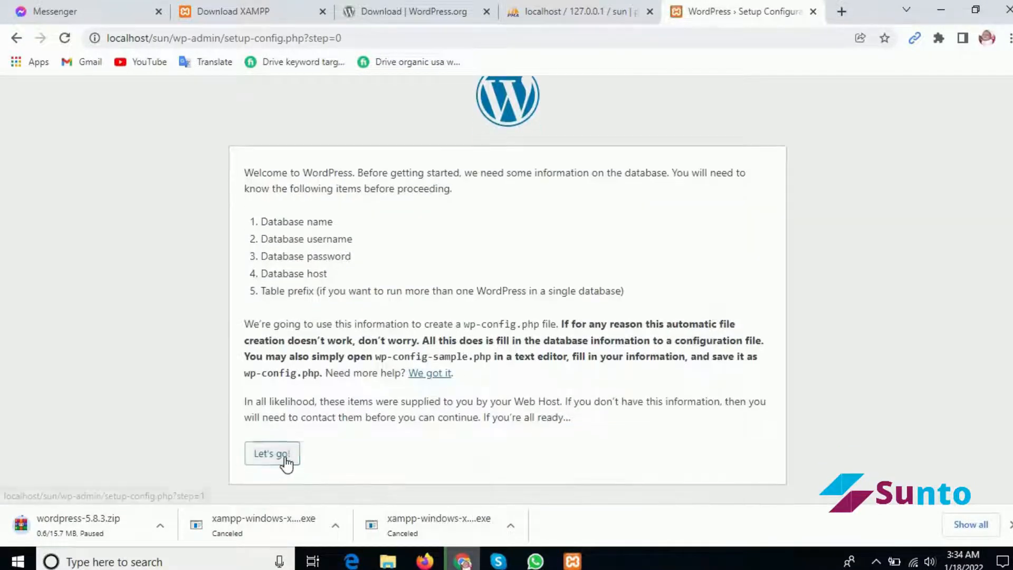
{"action": "left_click", "coordinate": [282, 458]}
Set the database name to sun and the username to root, and clear the database password field.
{"action": "key", "text": "ctrl+a"}
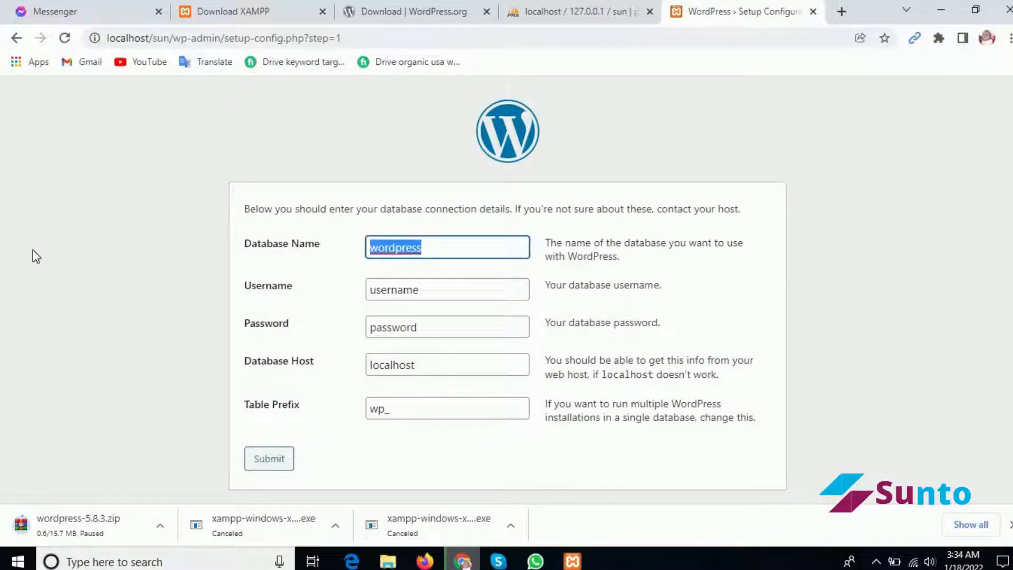
{"action": "type", "text": "sun"}
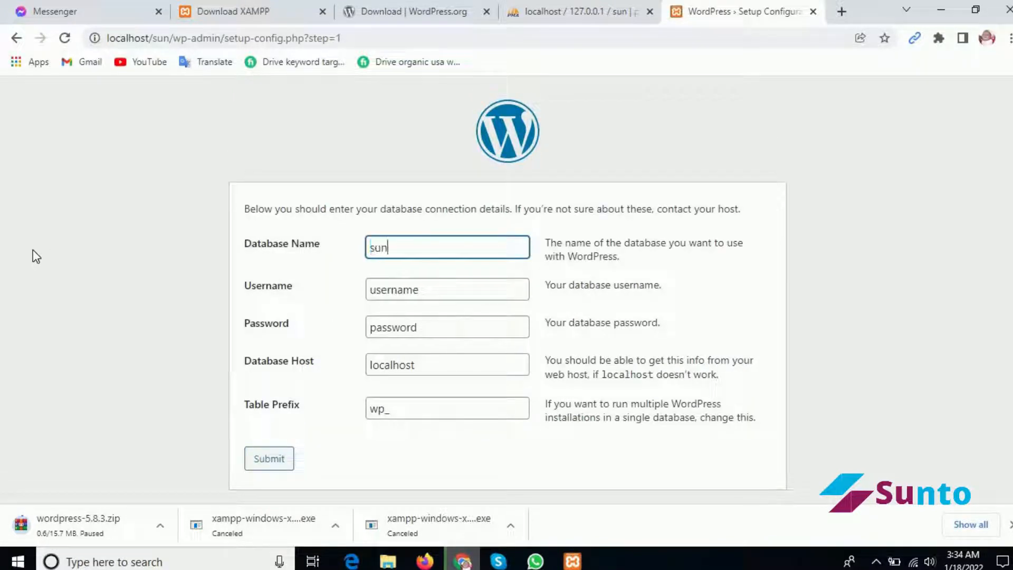
{"action": "left_click", "coordinate": [455, 290]}
{"action": "key", "text": "ctrl+a"}
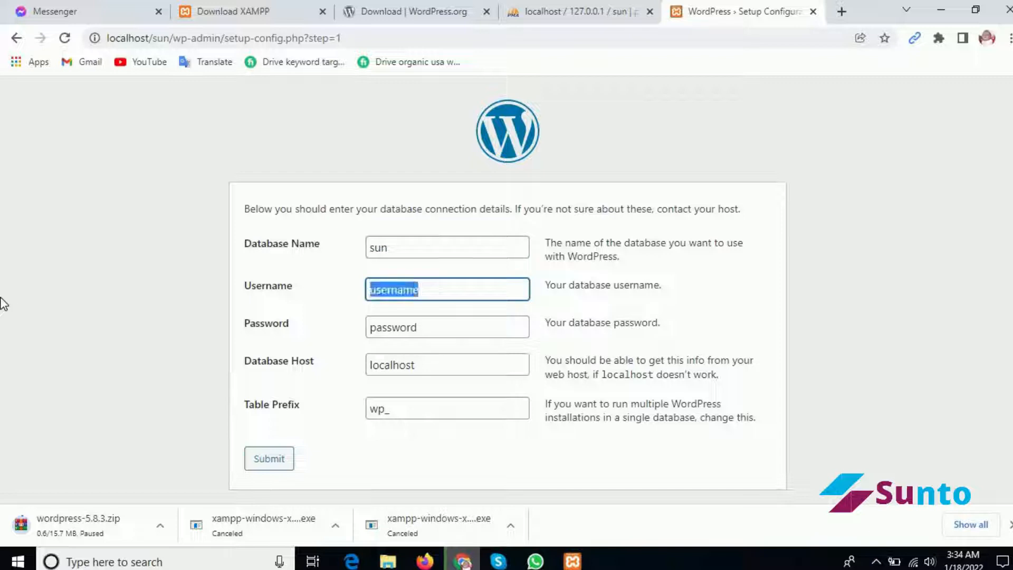
{"action": "type", "text": "root"}
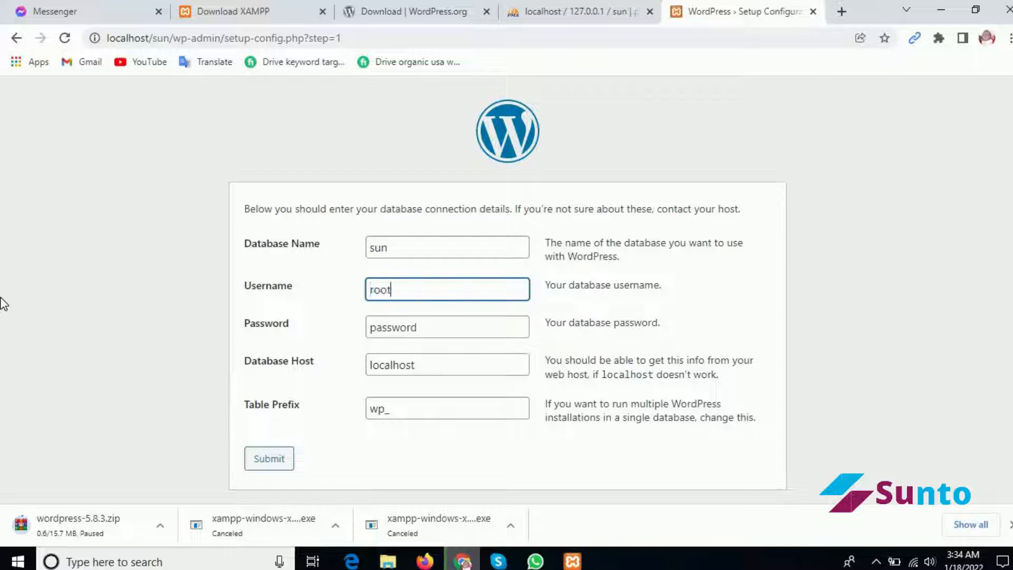
{"action": "double_click", "coordinate": [445, 330]}
{"action": "key", "text": "BackSpace"}
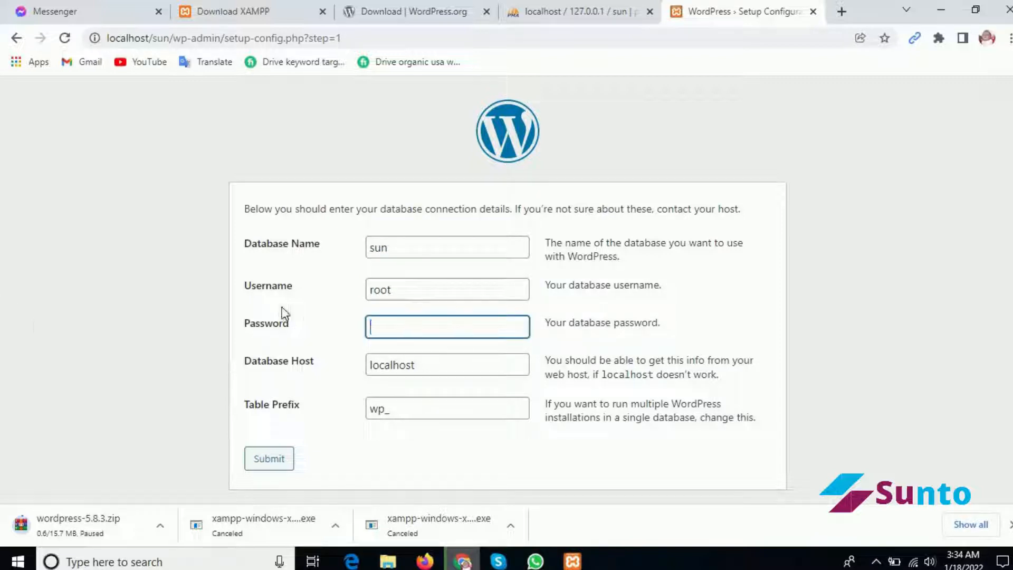
Submit the database connection details with host localhost and table prefix wp_, and run the WordPress installation.
{"action": "left_click", "coordinate": [375, 409]}
{"action": "left_click", "coordinate": [350, 448]}
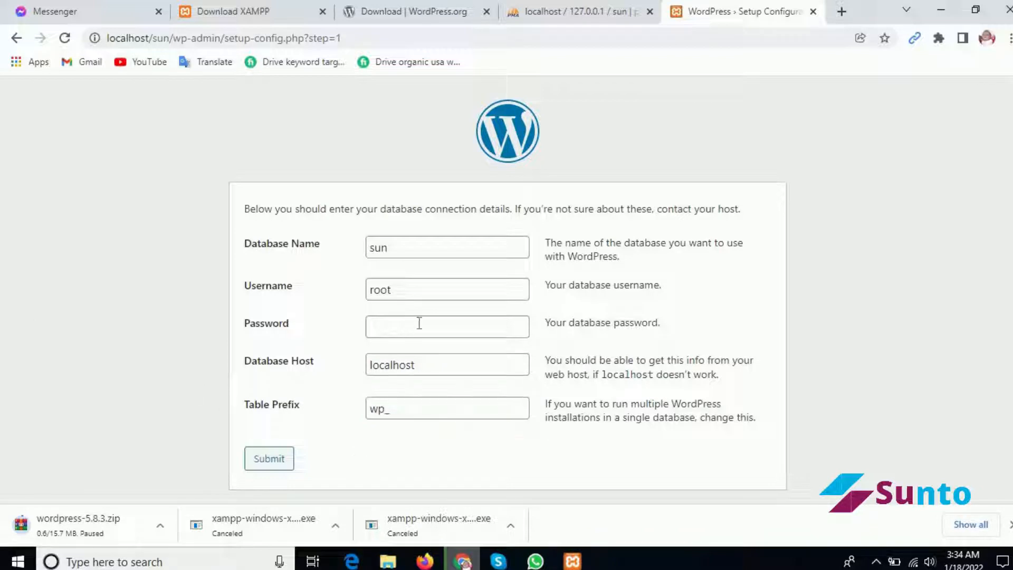
{"action": "left_click", "coordinate": [421, 292]}
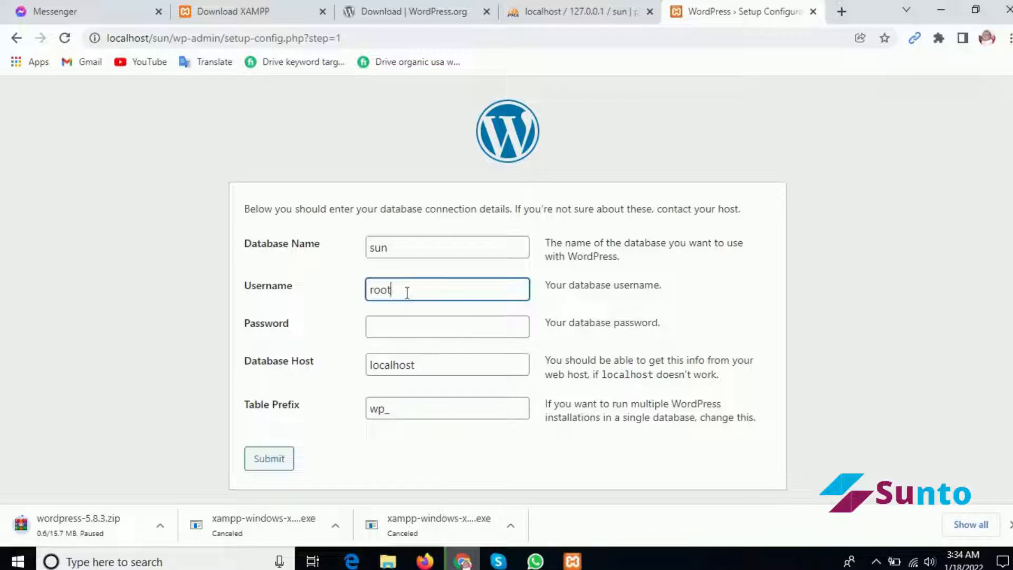
{"action": "left_click", "coordinate": [269, 459]}
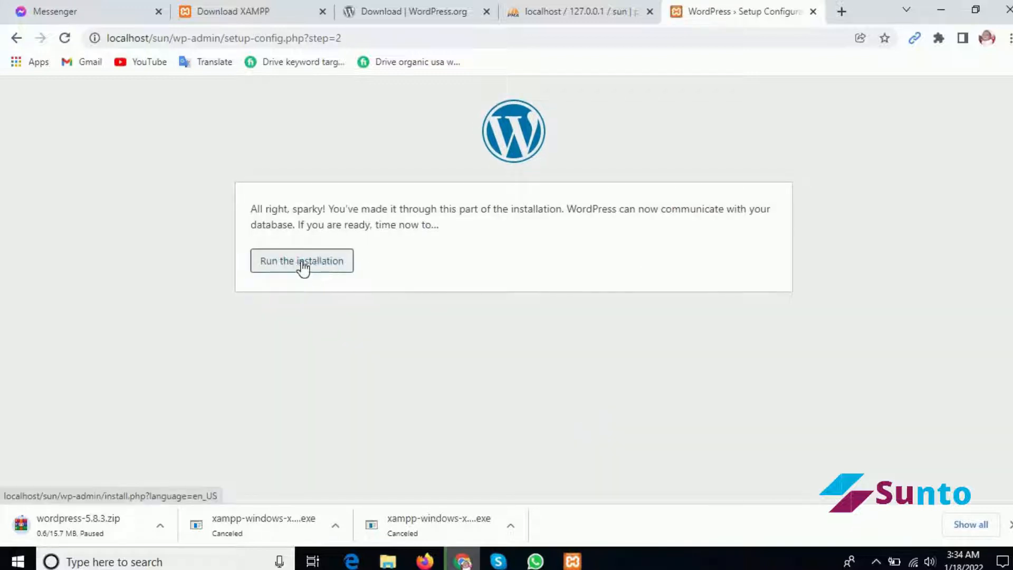
{"action": "left_click", "coordinate": [309, 262]}
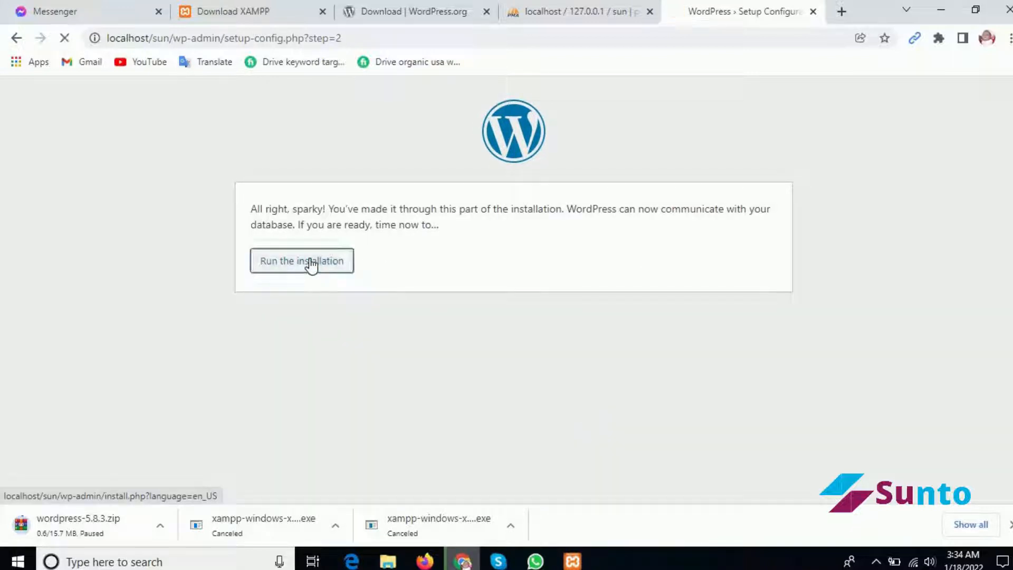
Return to the phpMyAdmin page of the sun database to check its tables.
{"action": "left_click", "coordinate": [613, 7]}
{"action": "left_click", "coordinate": [691, 7]}
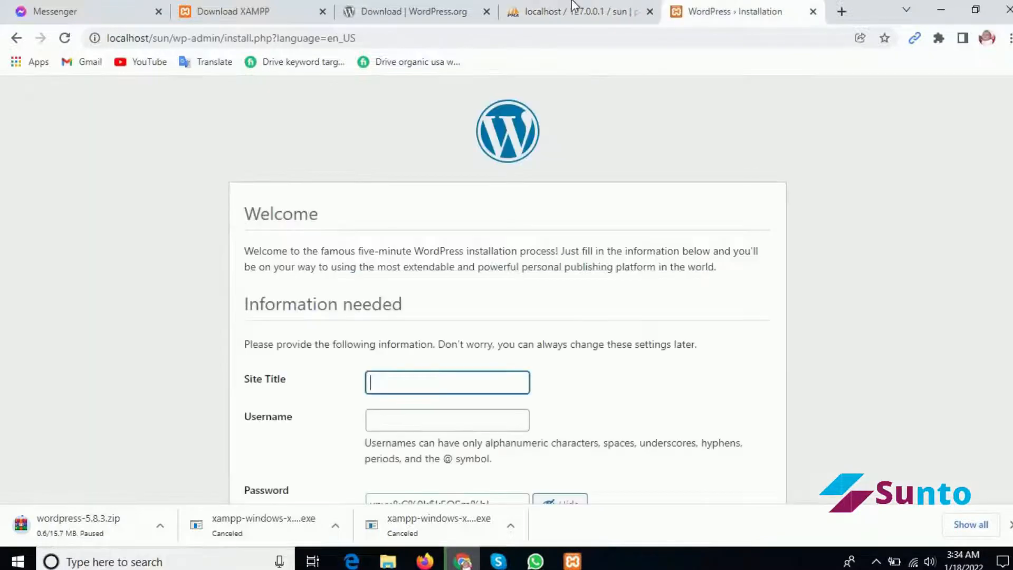
{"action": "left_click", "coordinate": [576, 8]}
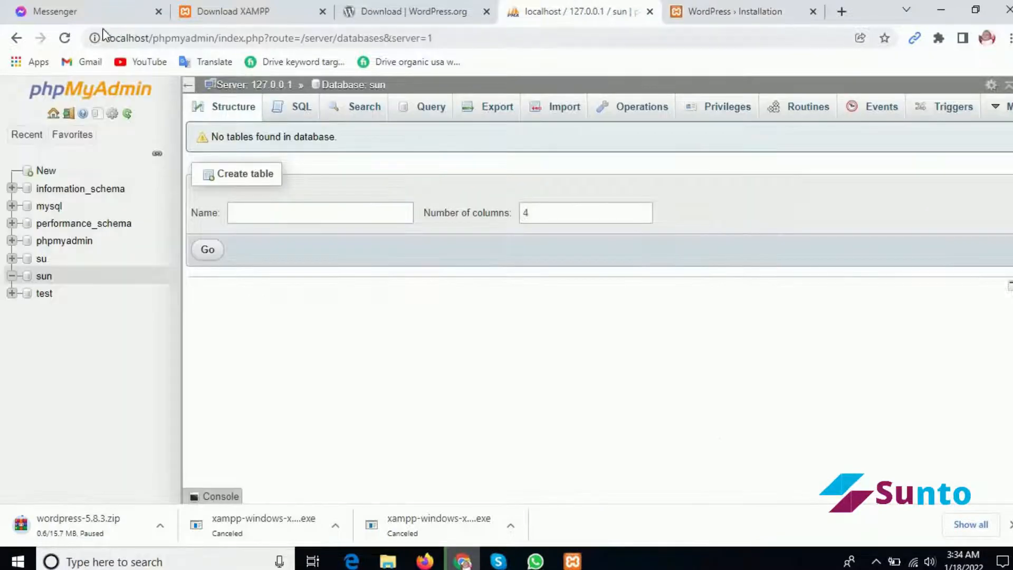